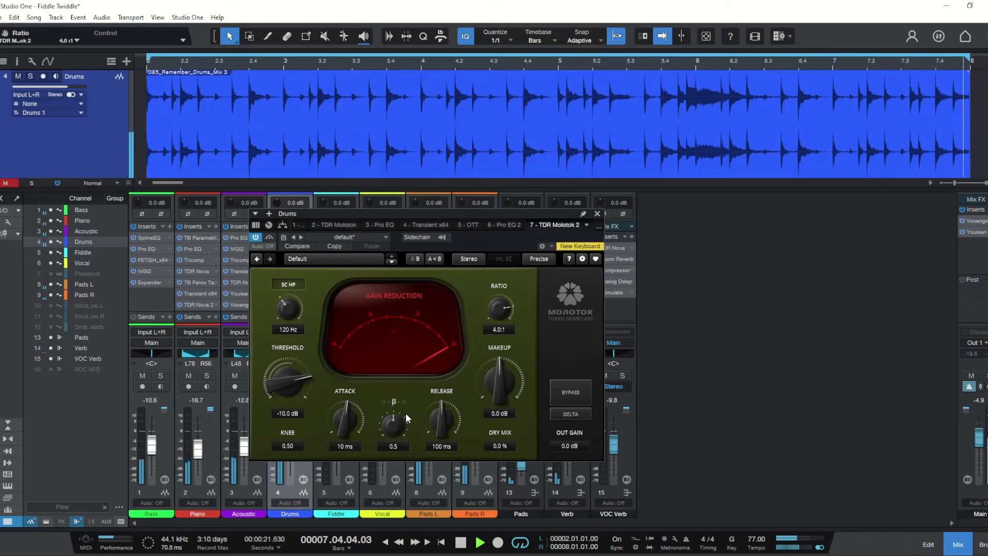
# Turn on the TDR Molotok compressor in the second insert of the Drums channel and place its window over the mixer
pyautogui.moveTo(393, 424)
pyautogui.mouseDown()
pyautogui.moveTo(393, 439)
pyautogui.moveTo(395, 423)
pyautogui.mouseUp()
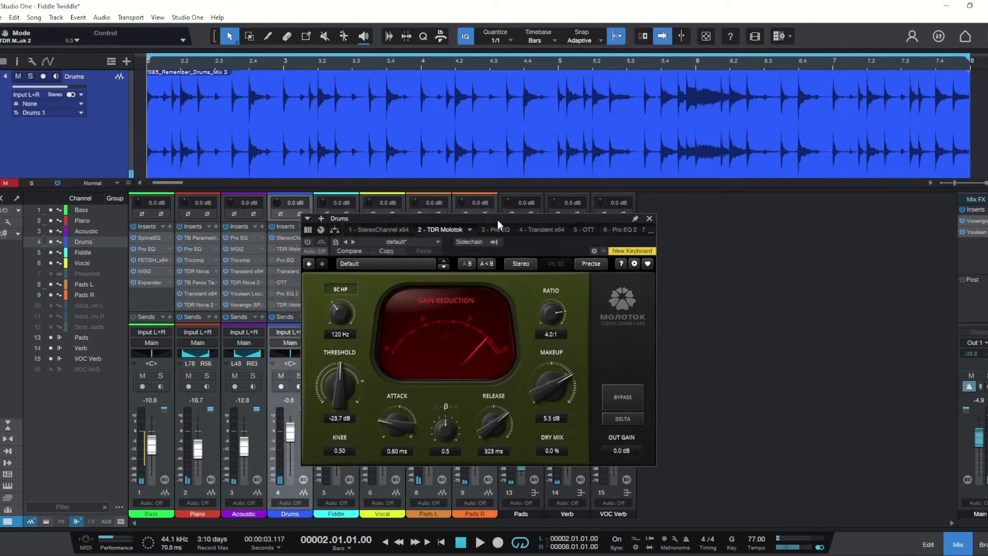
pyautogui.moveTo(497, 220); pyautogui.dragTo(474, 187)
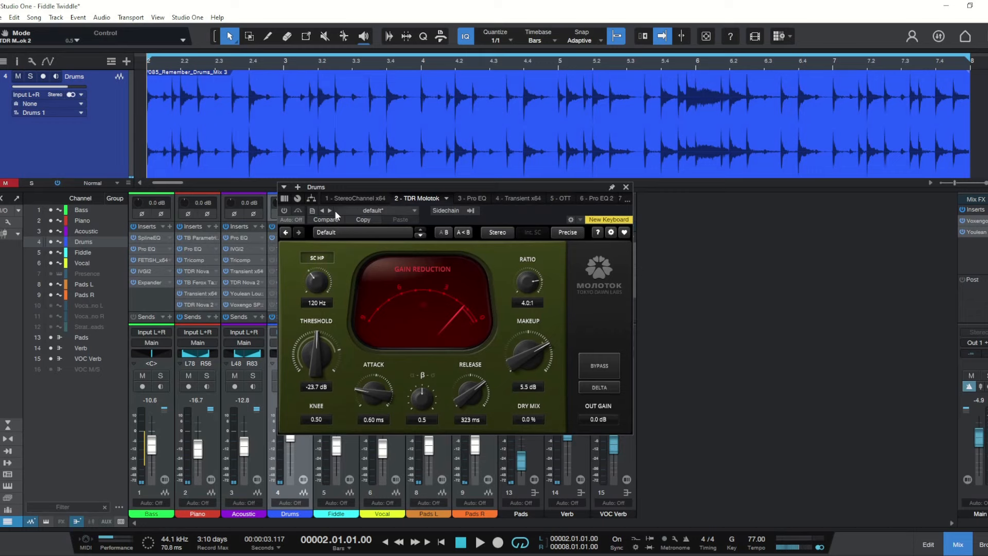
pyautogui.click(284, 210)
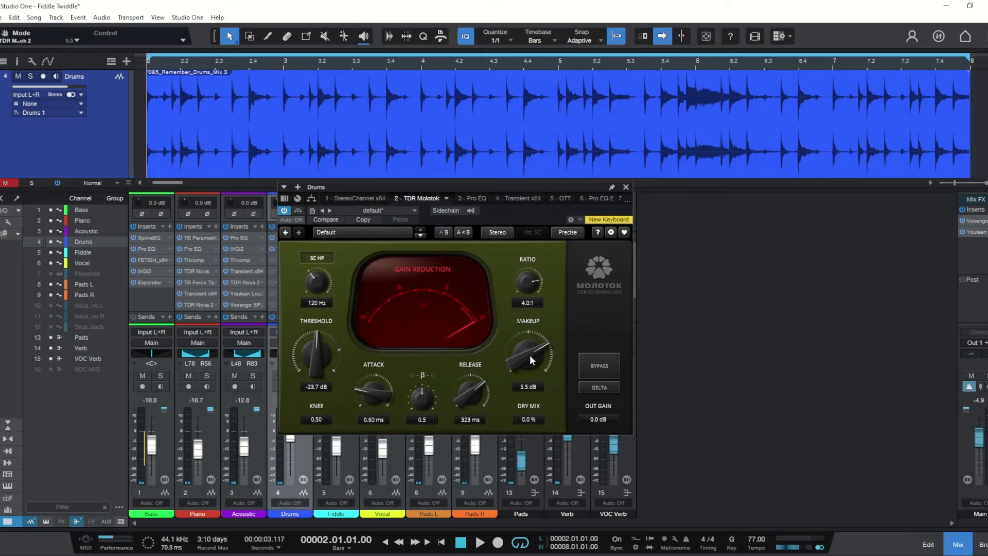
# Compare the compressor's A and B states with each other and with the bypassed signal while the mix plays
pyautogui.click(438, 231)
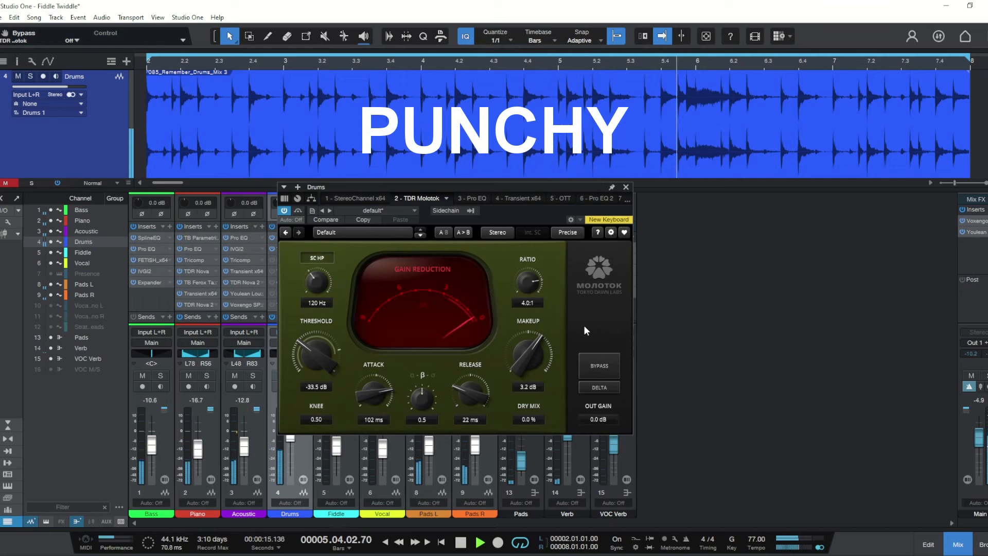
pyautogui.click(588, 361)
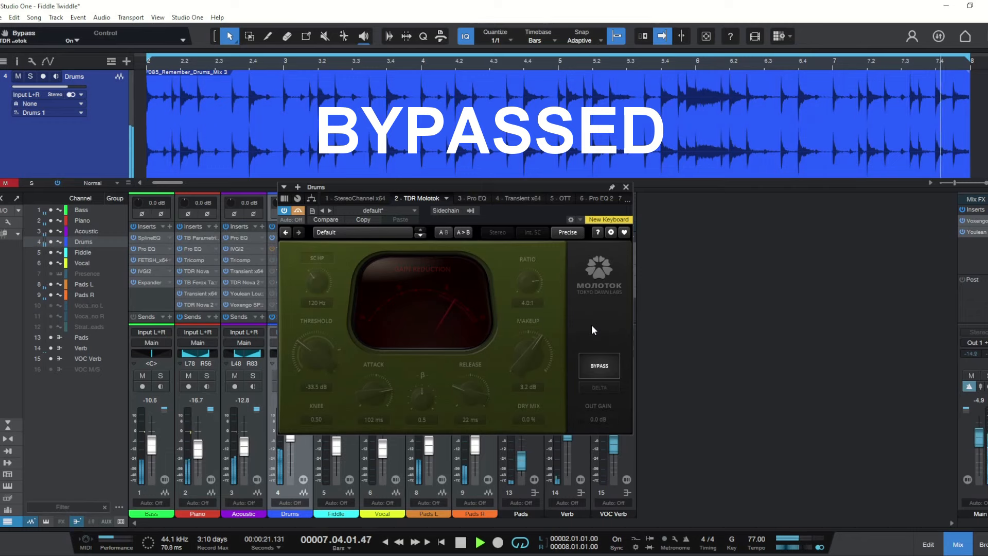
pyautogui.click(598, 370)
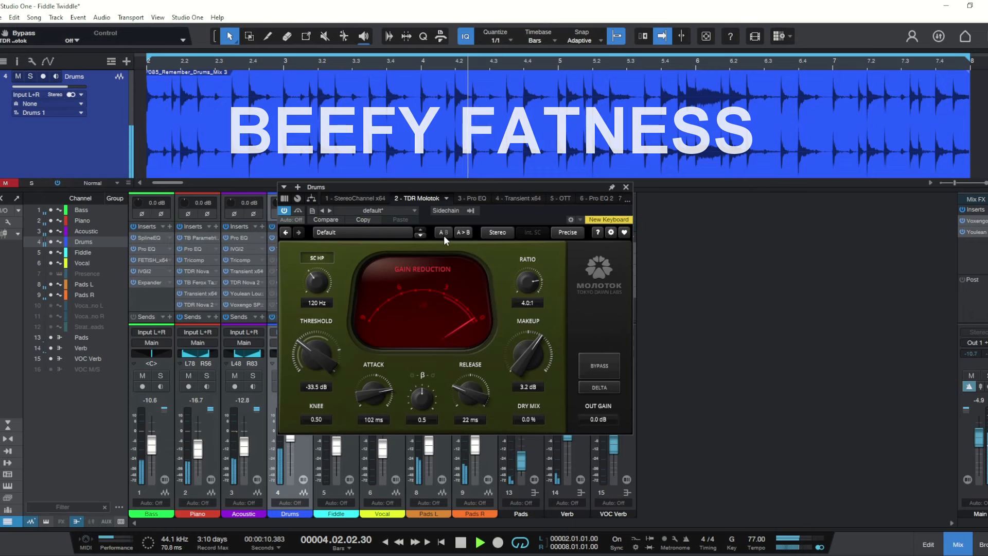
pyautogui.click(444, 234)
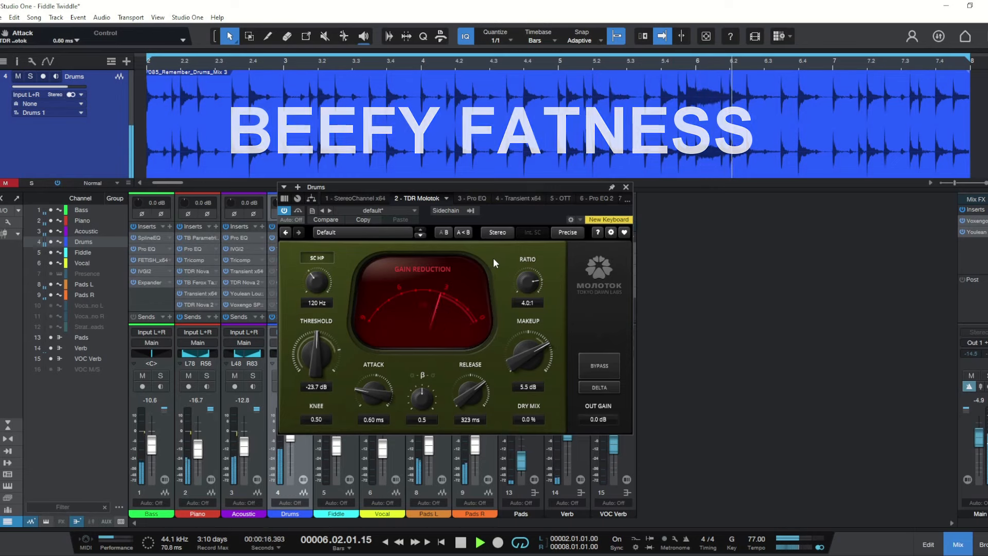
pyautogui.click(443, 233)
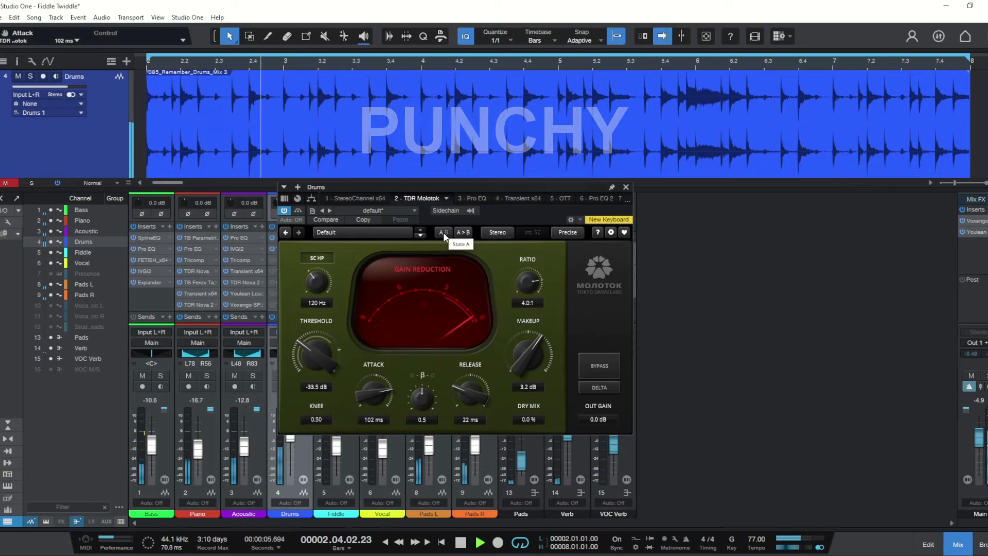
pyautogui.click(443, 232)
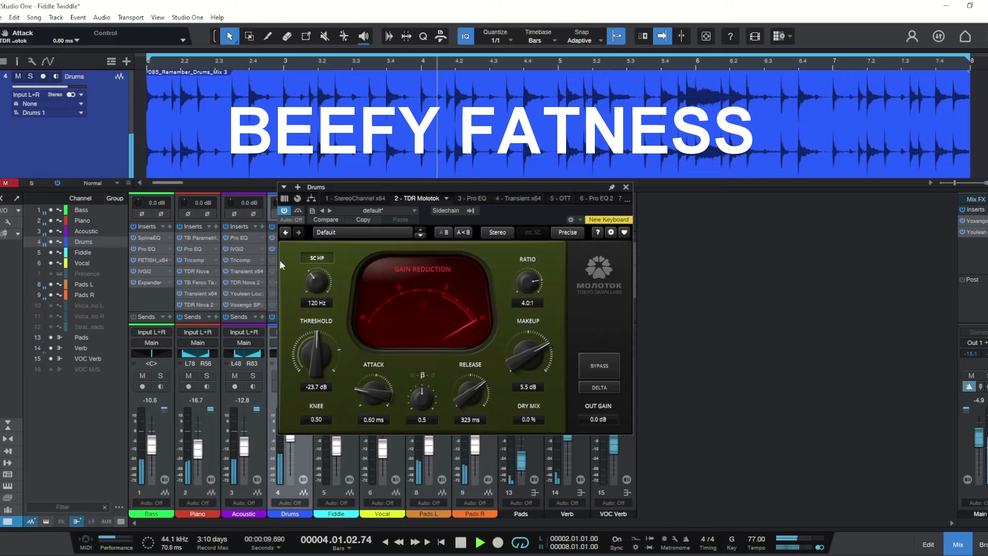
# With the drums soloed, reset the compressor's threshold to -10.0 dB, attack to 10 ms and release to 100 ms
pyautogui.moveTo(354, 188); pyautogui.dragTo(383, 190)
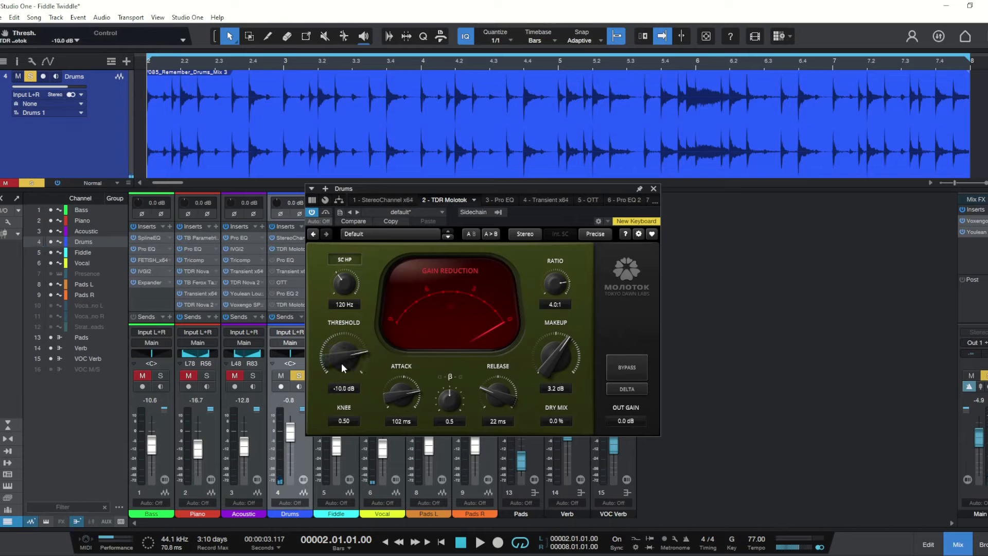
pyautogui.doubleClick(501, 389)
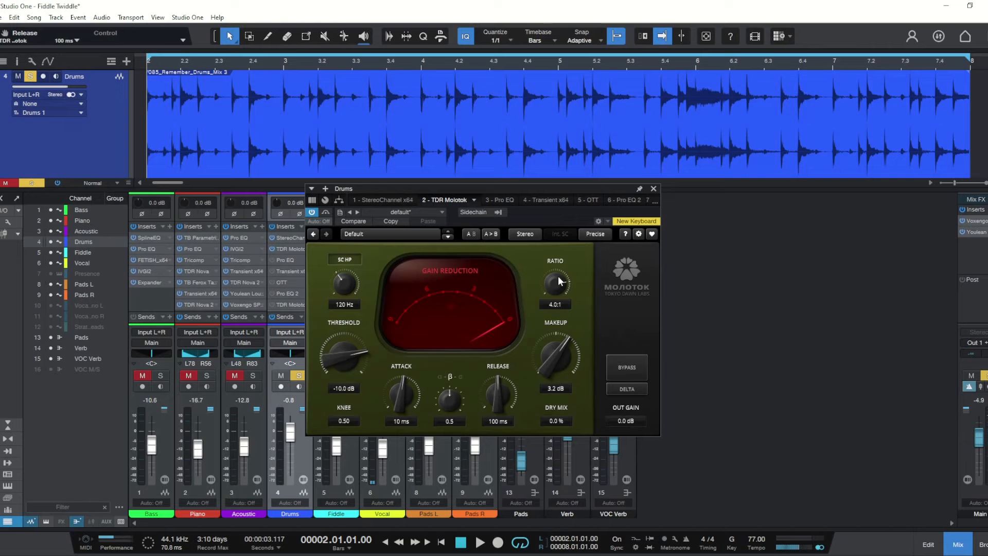
# Play back the soloed drums several times to judge the level feeding the compressor at its -10.0 dB threshold
pyautogui.press('space')
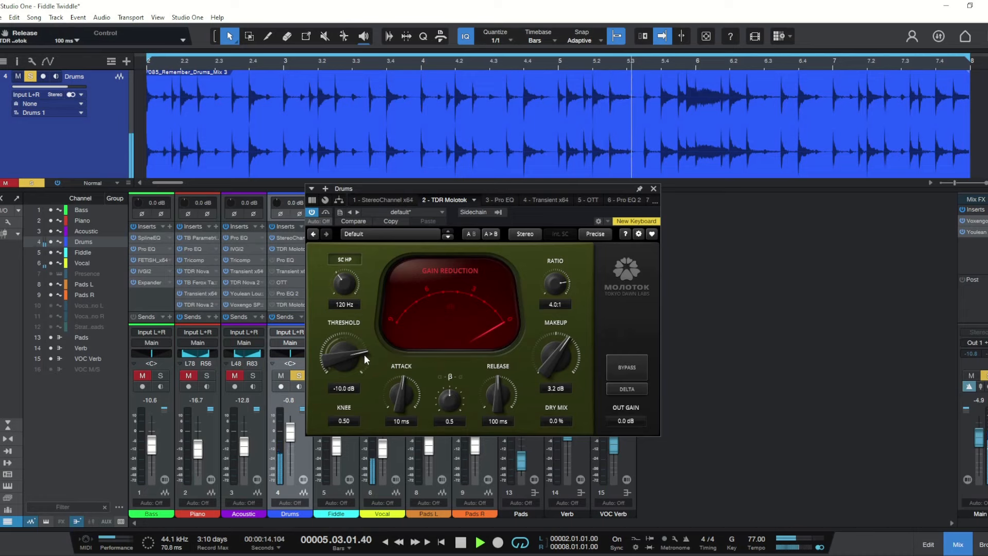
pyautogui.press('space')
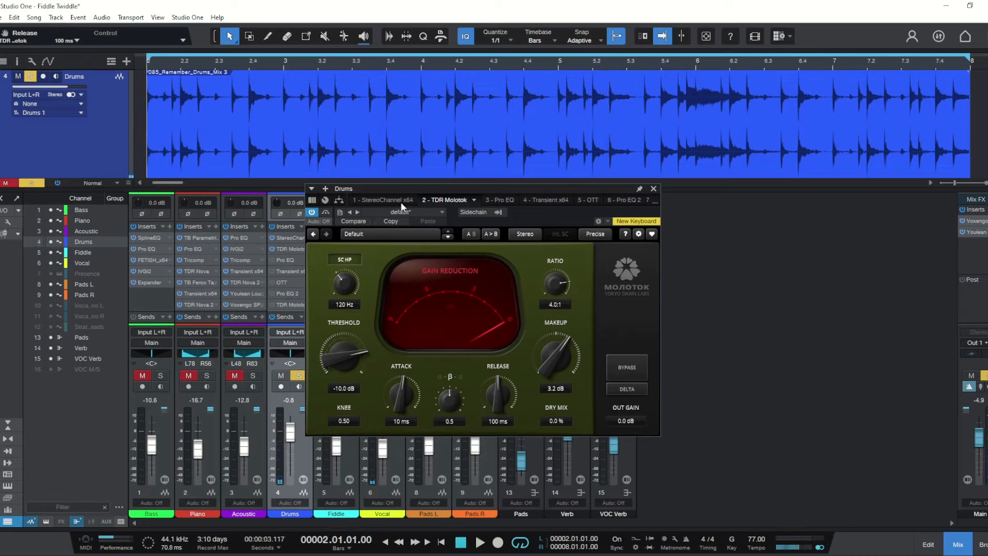
pyautogui.moveTo(400, 193); pyautogui.dragTo(468, 190)
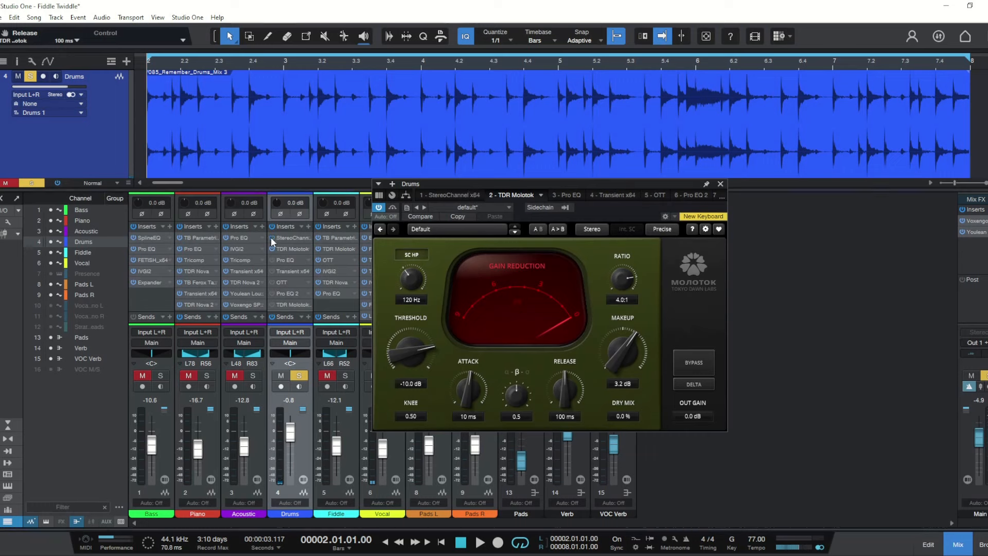
pyautogui.press('space')
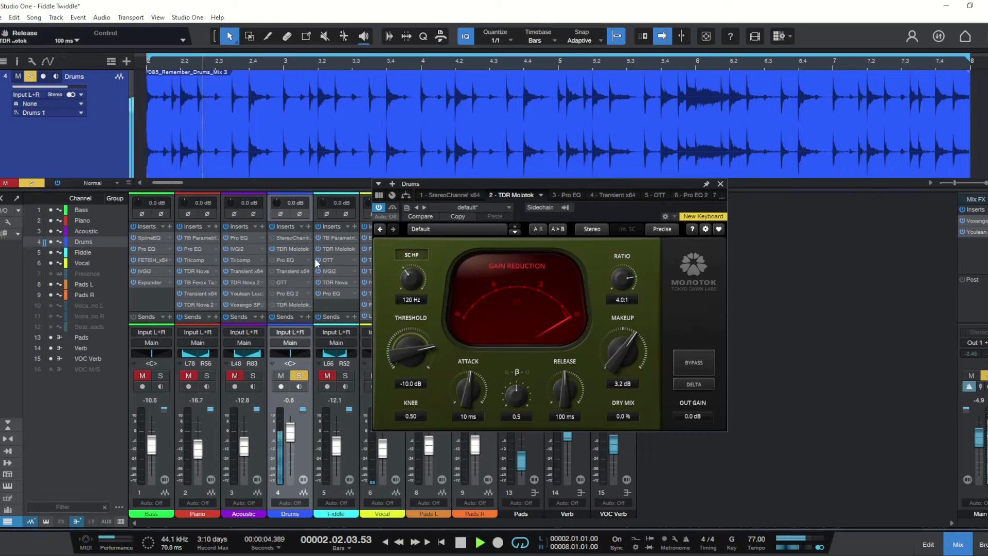
pyautogui.press('space')
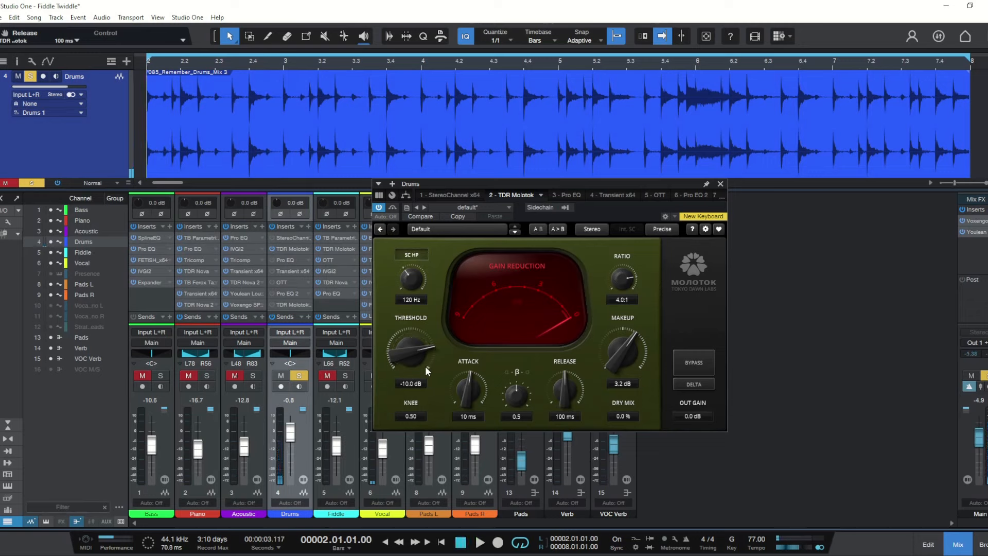
pyautogui.press('space')
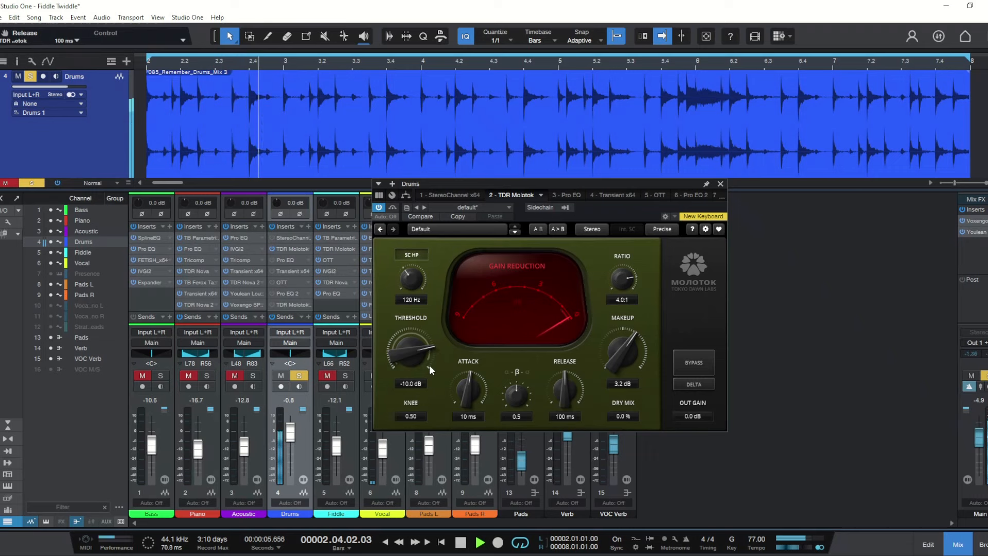
pyautogui.press('space')
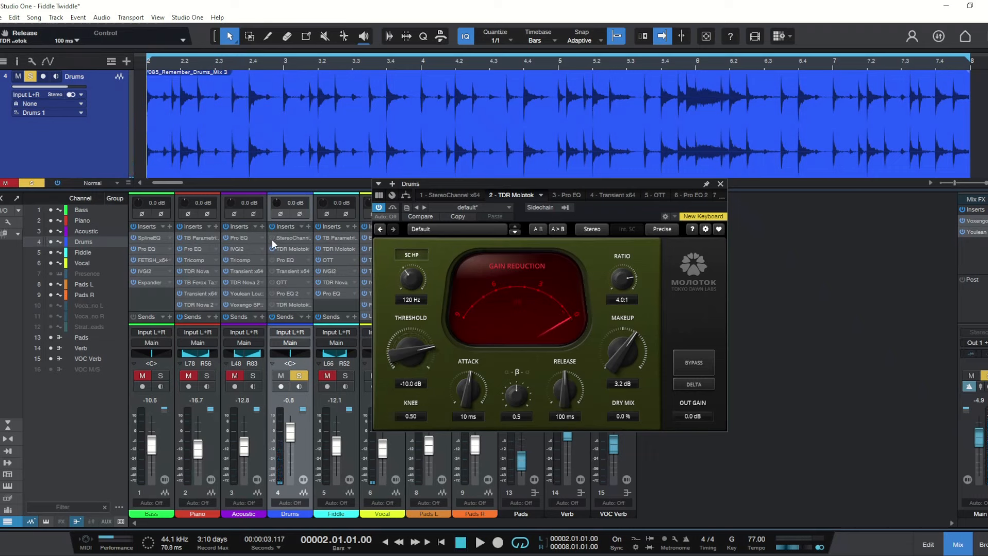
# Turn on the StereoChannel insert on the Drums channel and close its window
pyautogui.click(272, 239)
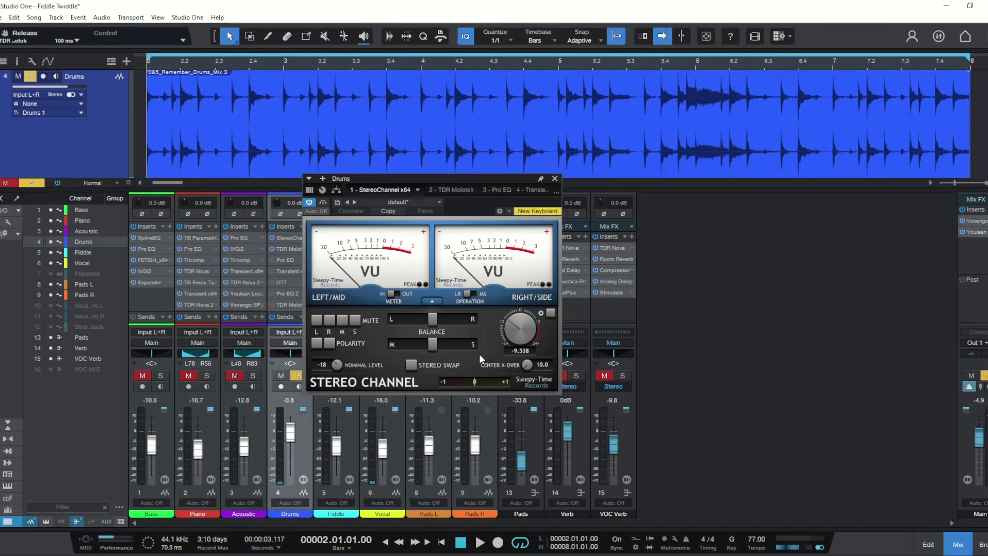
pyautogui.click(554, 179)
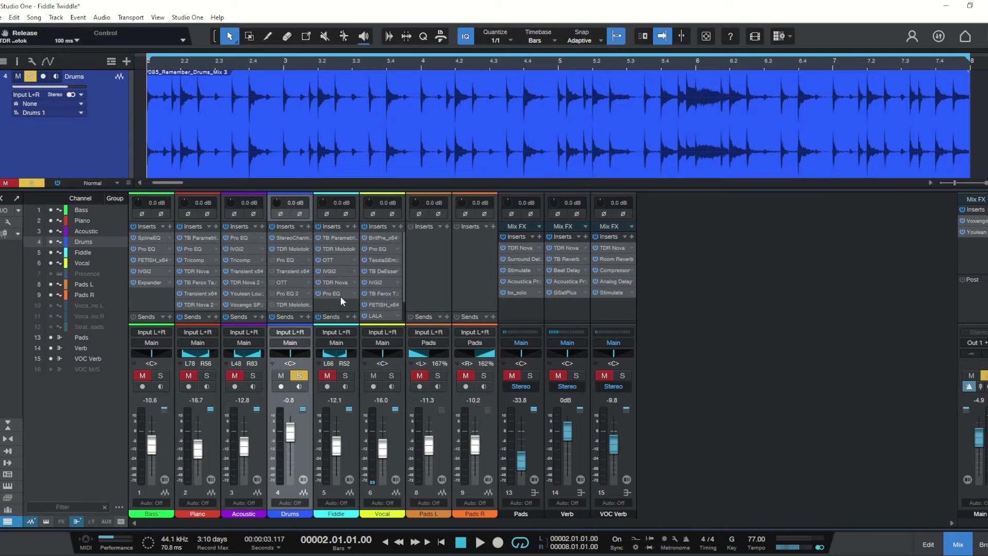
# Open TDR Molotok on Drums and, during playback, set threshold to -21.7 dB, ratio to 10.9:1 and attack to 2.4 ms
pyautogui.click(294, 249)
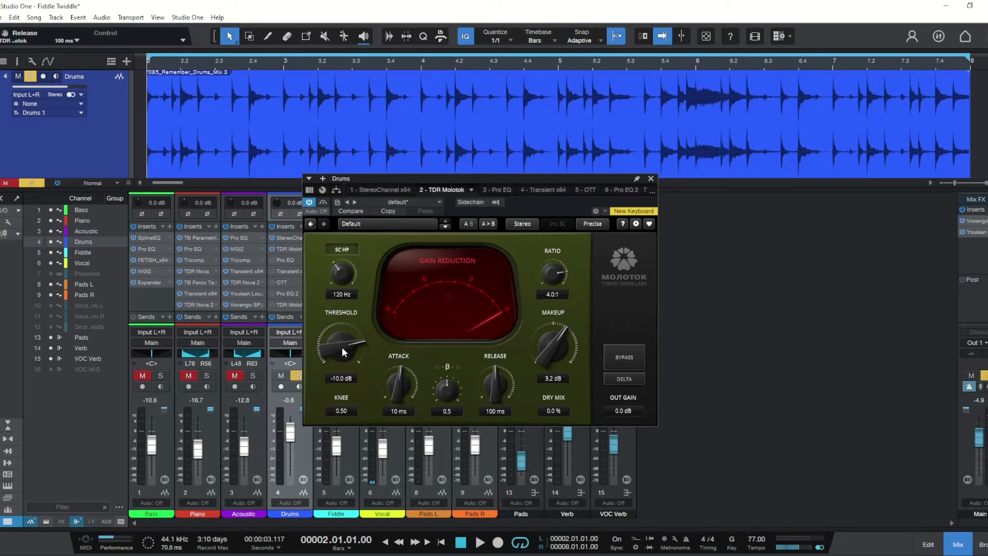
pyautogui.press('space')
pyautogui.moveTo(342, 348); pyautogui.dragTo(342, 380)
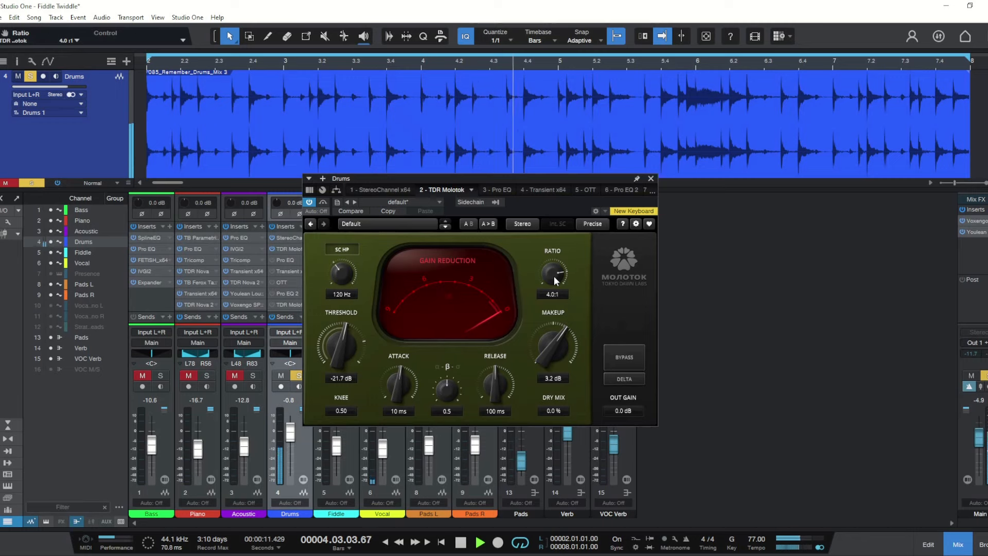
pyautogui.moveTo(553, 275); pyautogui.dragTo(554, 252)
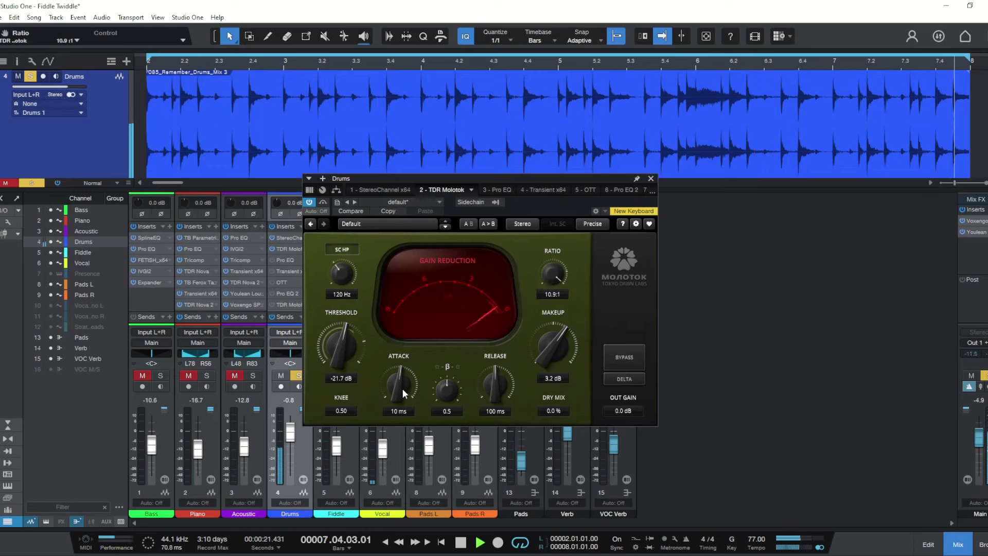
pyautogui.moveTo(402, 388); pyautogui.dragTo(401, 409)
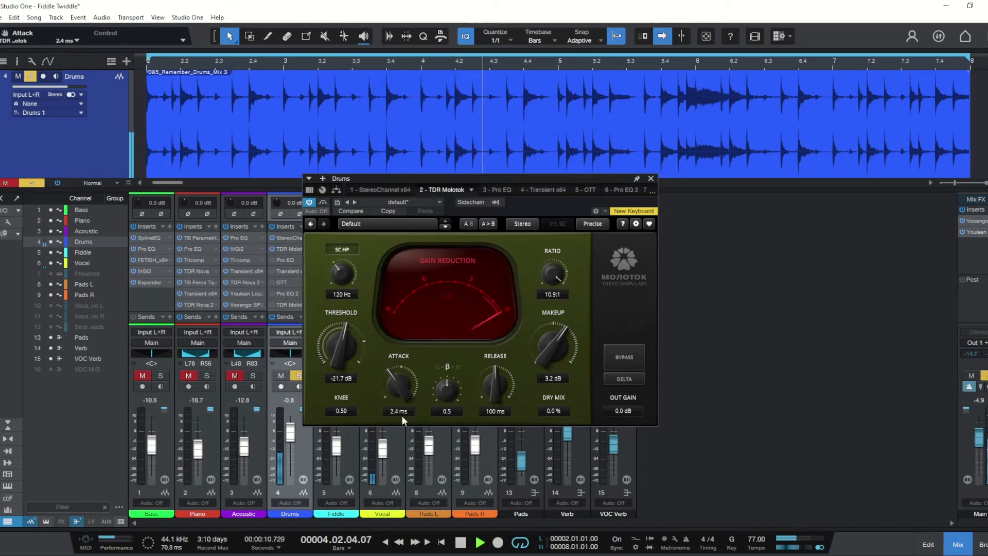
# Unsolo the drums to hear the full mix, set the threshold to -20.3 dB and return the ratio to 4.0:1
pyautogui.click(297, 375)
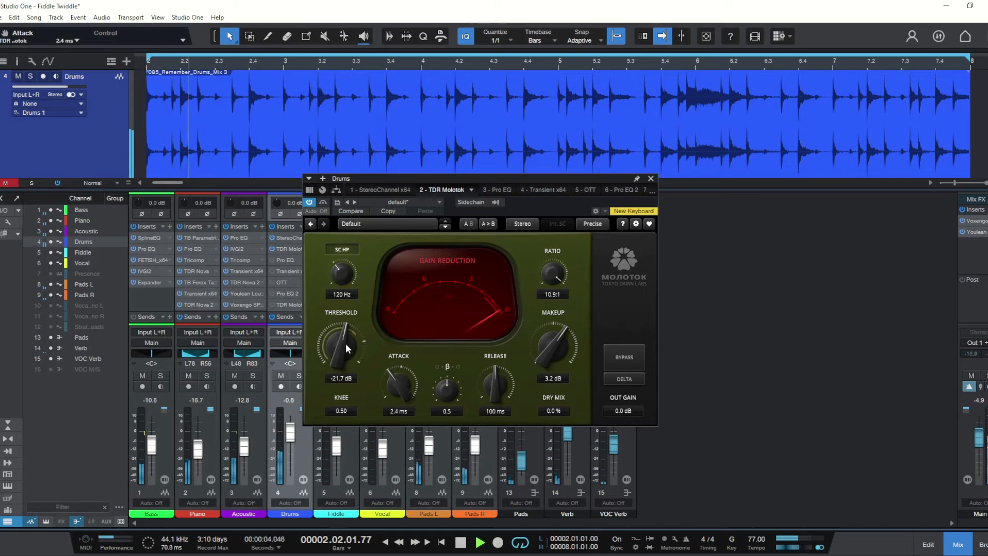
pyautogui.moveTo(345, 344); pyautogui.dragTo(346, 334)
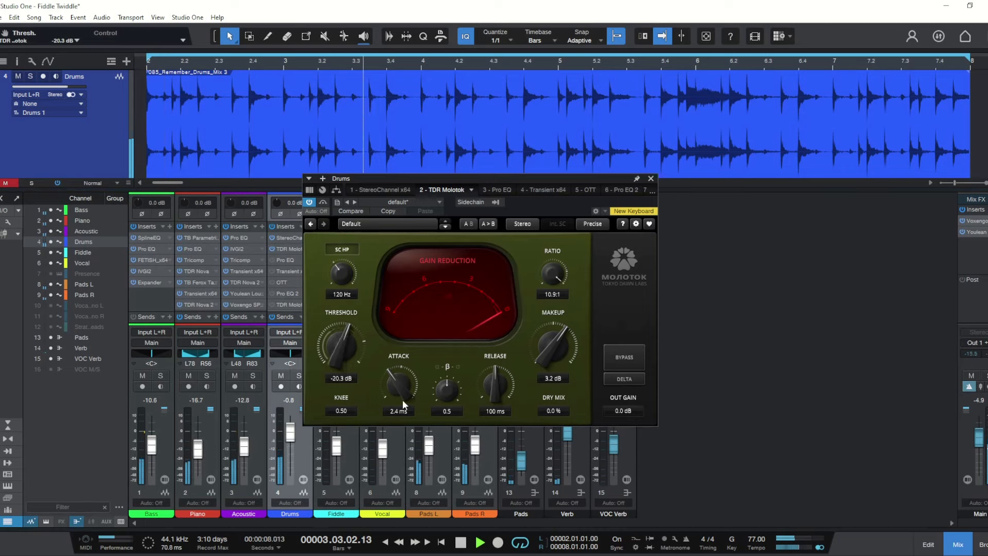
pyautogui.press('space')
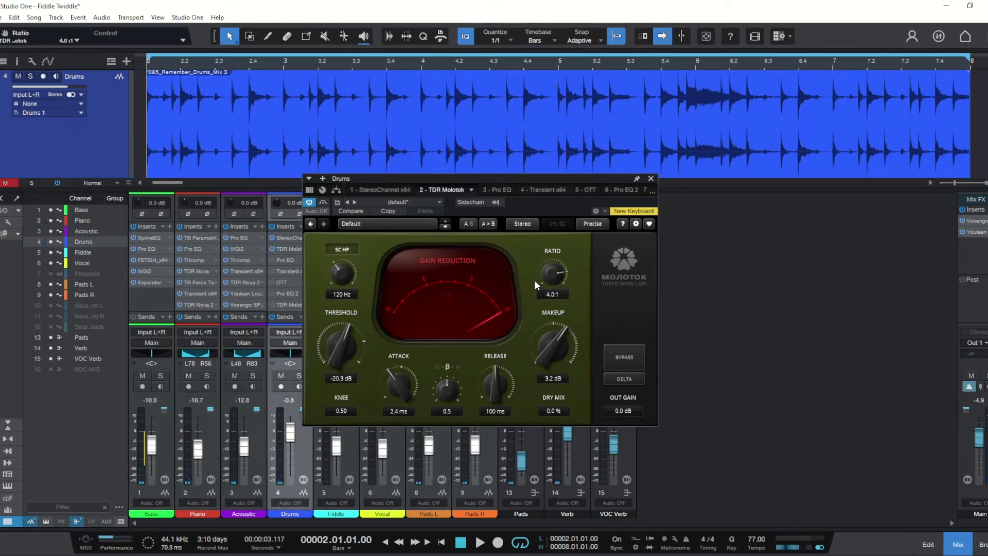
# Set the attack to 2.3 ms, the threshold to -31.3 dB and the makeup gain to 6.3 dB while auditioning the mix
pyautogui.moveTo(411, 378); pyautogui.dragTo(409, 379)
pyautogui.press('space')
pyautogui.moveTo(344, 350); pyautogui.dragTo(343, 367)
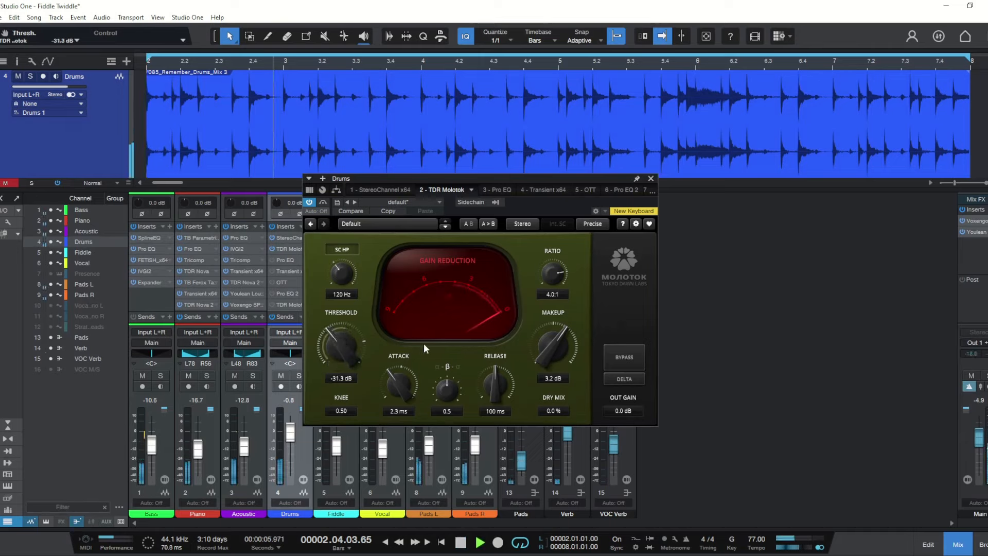
pyautogui.moveTo(564, 362); pyautogui.dragTo(565, 357)
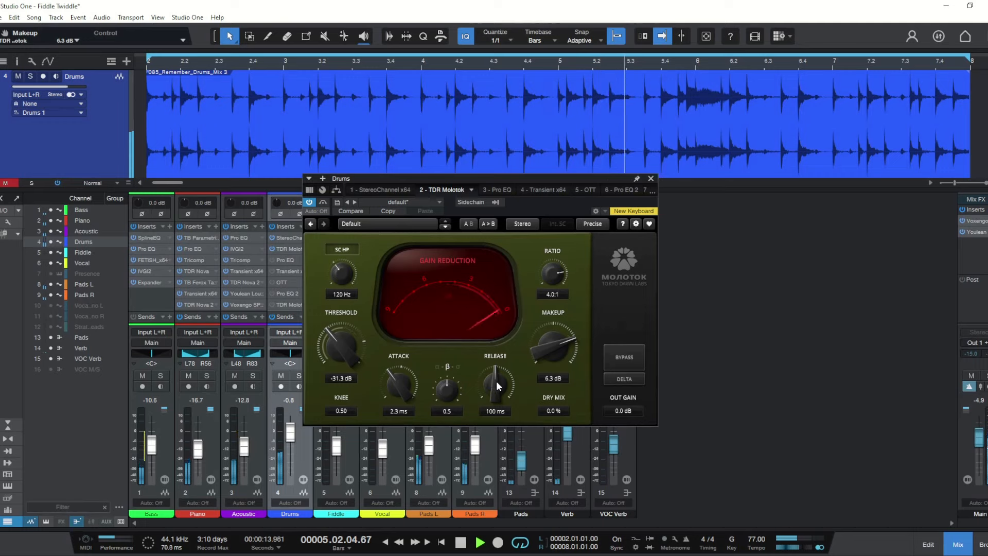
pyautogui.press('space')
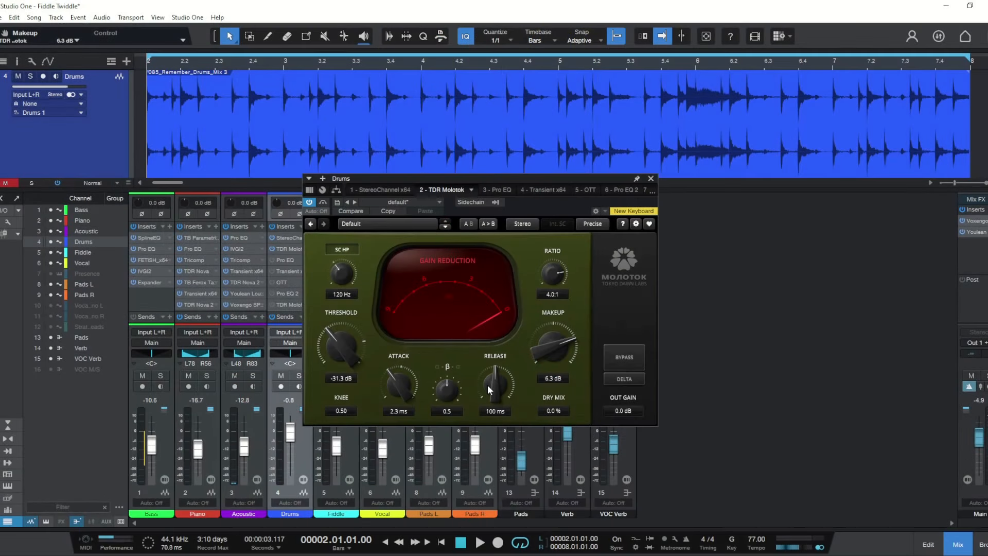
# Audition release times of 450 ms, 23 ms and 0.6 sec on the drum compressor during playback
pyautogui.moveTo(487, 384); pyautogui.dragTo(498, 347)
pyautogui.press('space')
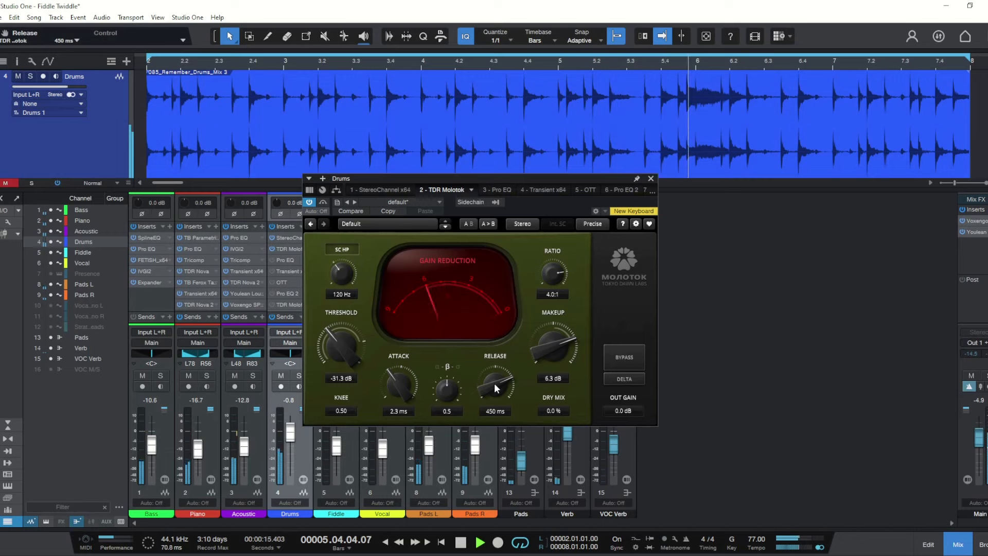
pyautogui.moveTo(494, 383); pyautogui.dragTo(494, 431)
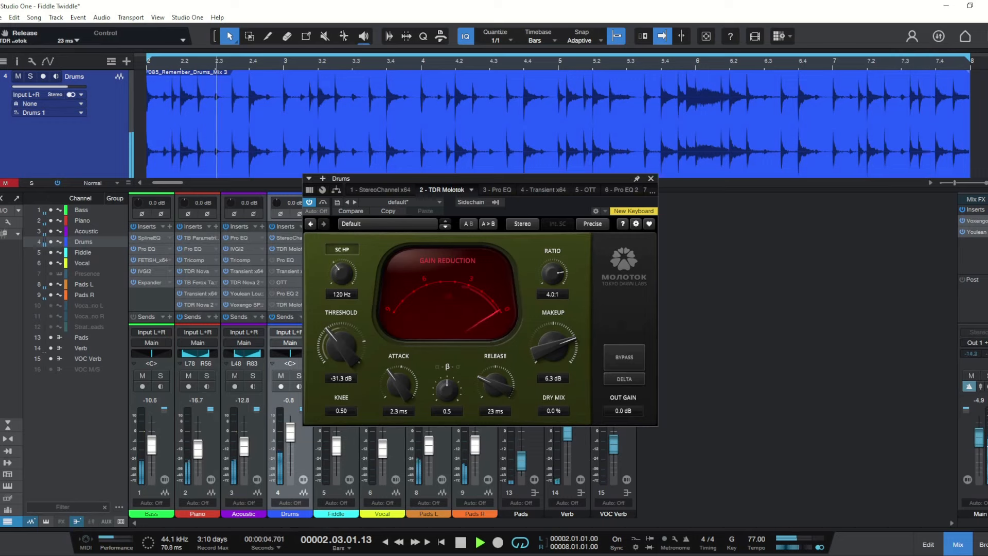
pyautogui.moveTo(495, 391); pyautogui.dragTo(495, 365)
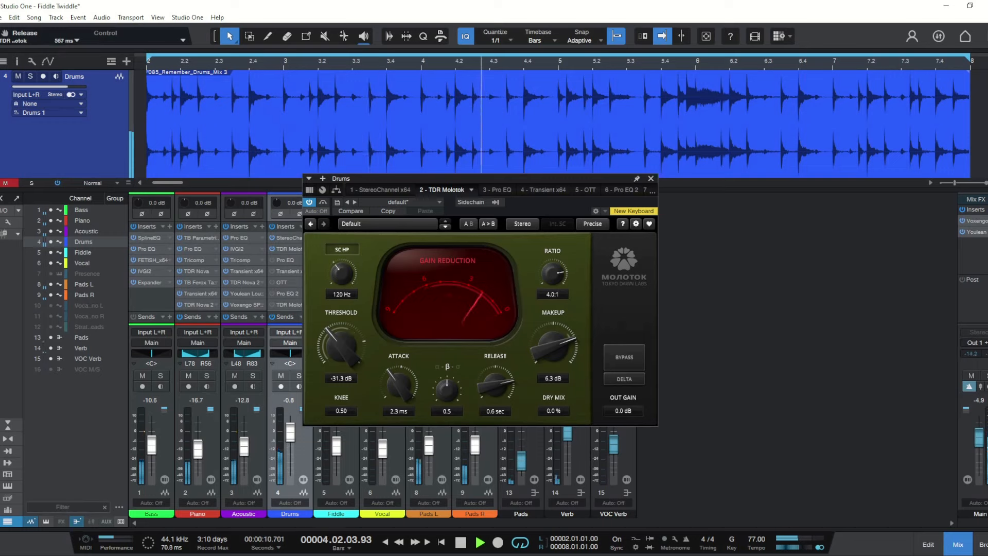
# Set the makeup gain to 3.3 dB, the release to 345 ms and the attack to 108 ms
pyautogui.moveTo(533, 351); pyautogui.dragTo(499, 392)
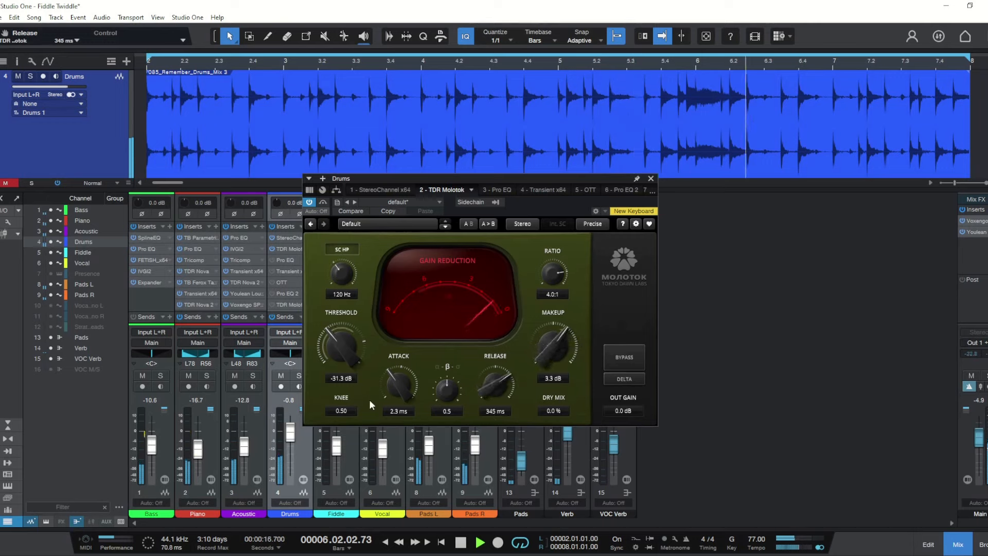
pyautogui.moveTo(395, 387); pyautogui.dragTo(395, 337)
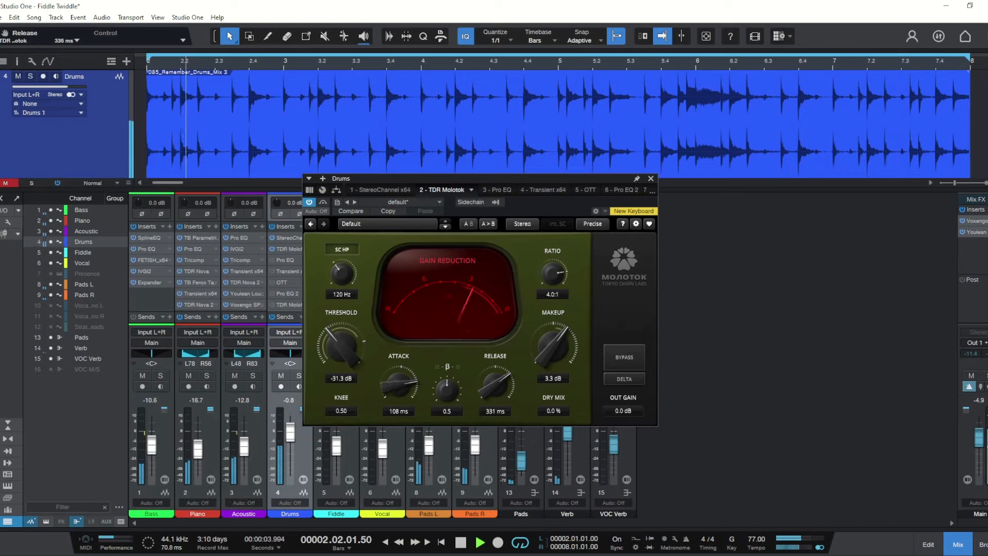
# Audition a 31 ms release on the drum compressor, lower the threshold to -33.6 dB and set the release to 395 ms
pyautogui.moveTo(494, 386); pyautogui.dragTo(493, 415)
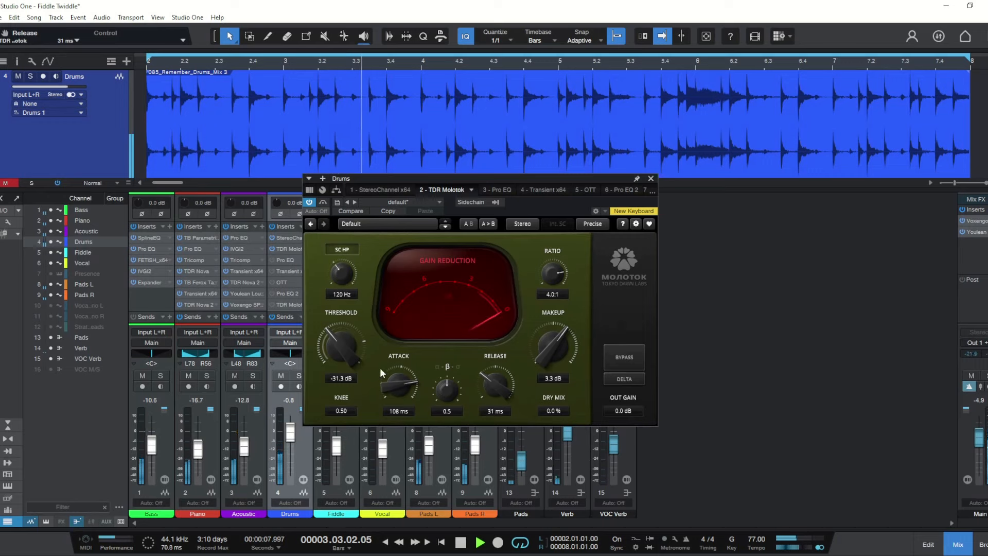
pyautogui.moveTo(348, 343); pyautogui.dragTo(348, 347)
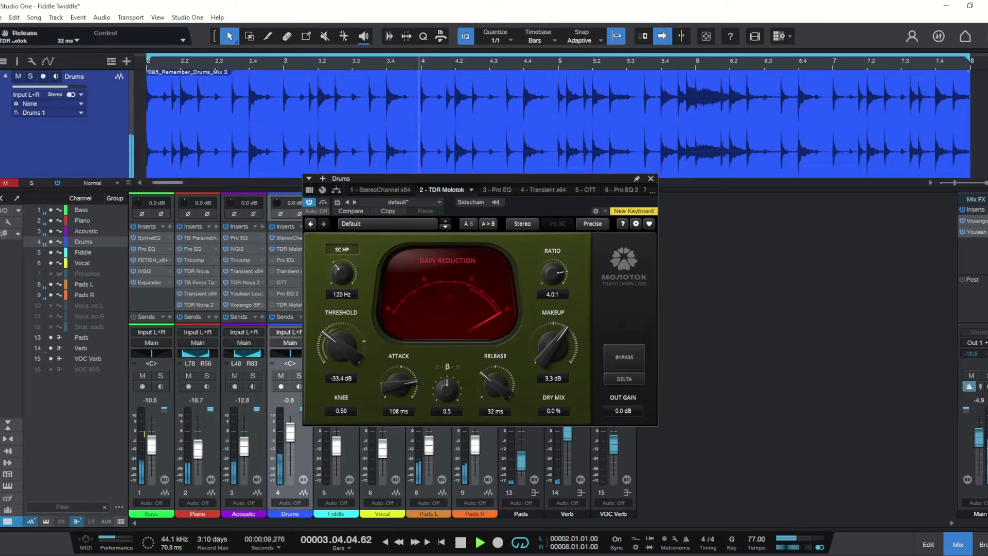
pyautogui.moveTo(494, 387); pyautogui.dragTo(494, 331)
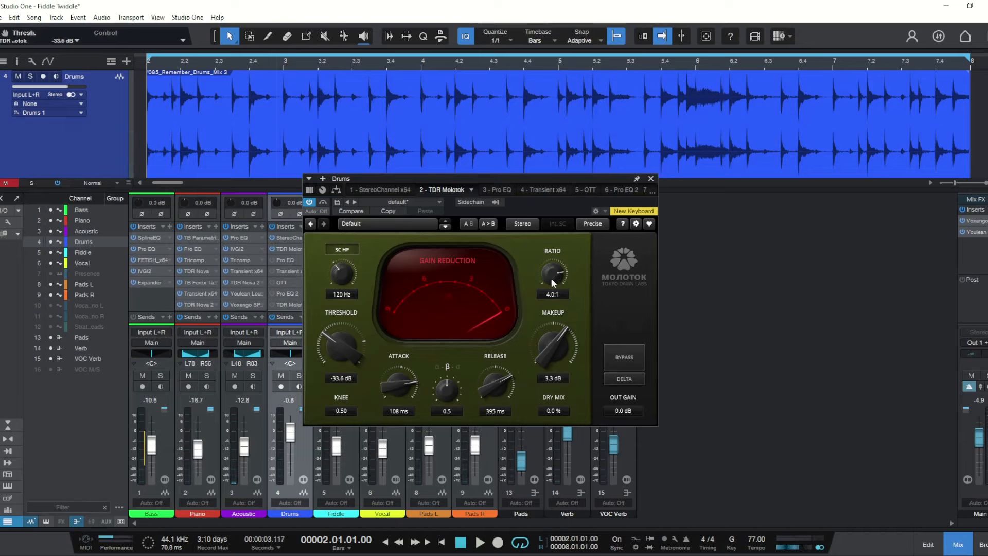
# Set the ratio to 1.9:1 during playback and compare the compressed drums with the bypassed signal
pyautogui.press('space')
pyautogui.moveTo(552, 278); pyautogui.dragTo(552, 297)
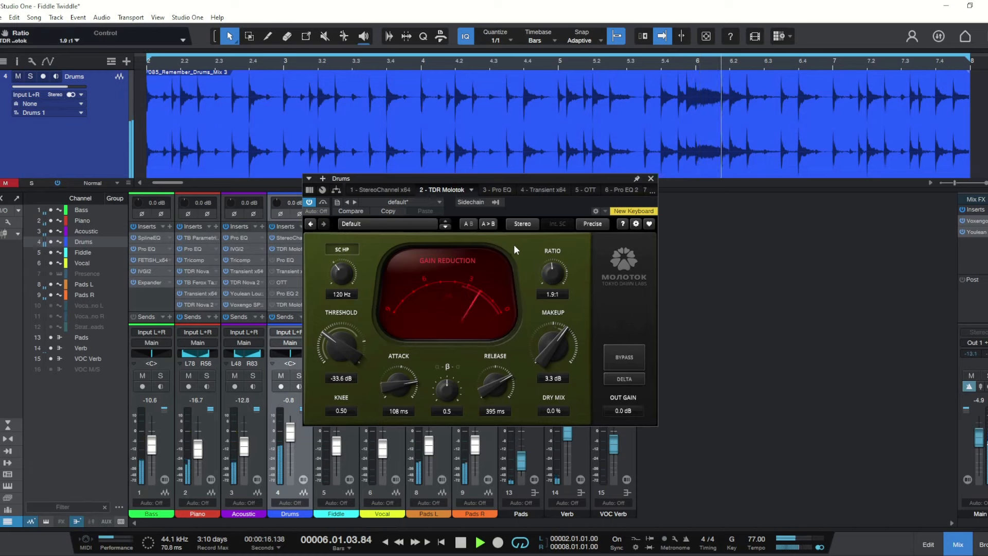
pyautogui.click(619, 356)
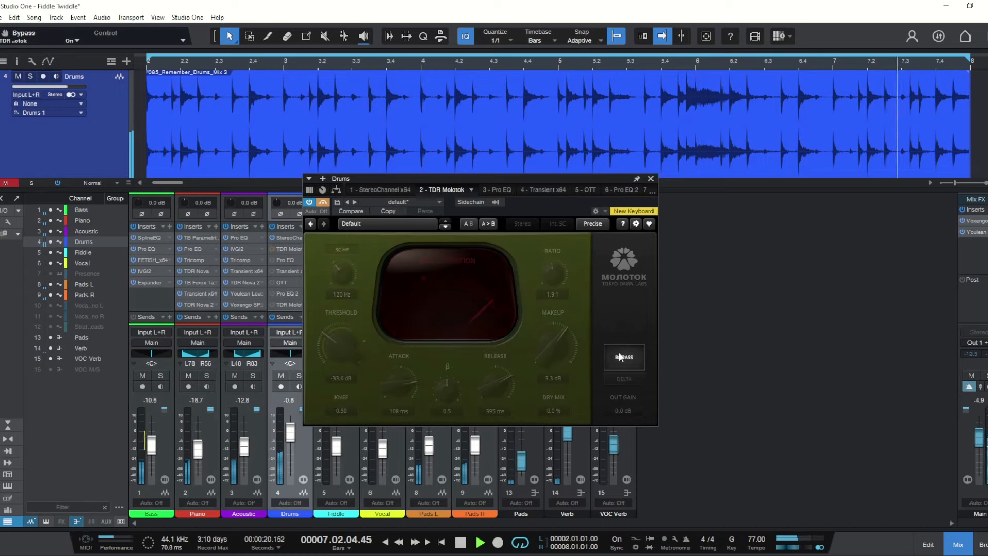
pyautogui.click(621, 357)
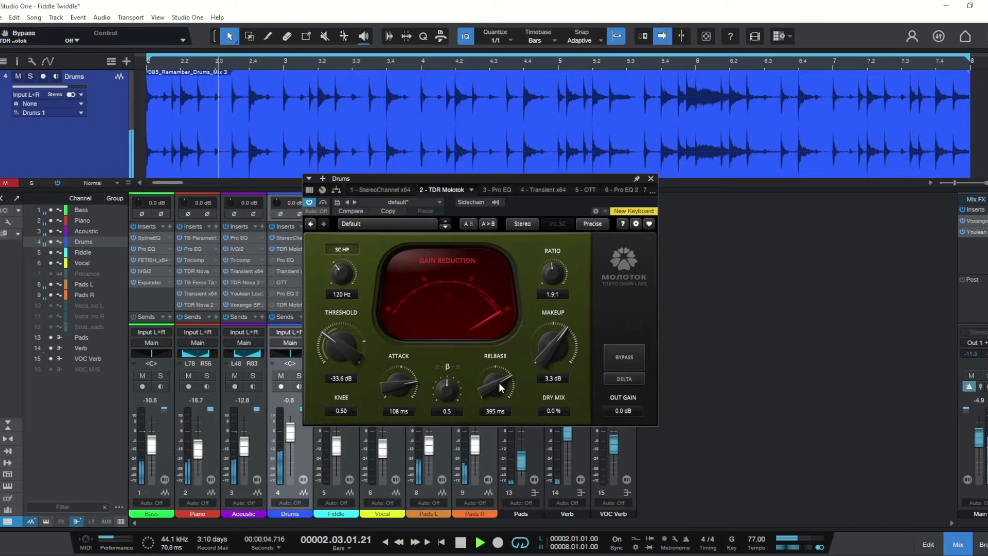
# Audition a 25 ms release on the drum compressor, followed by a release of 490 ms
pyautogui.moveTo(499, 382); pyautogui.dragTo(499, 417)
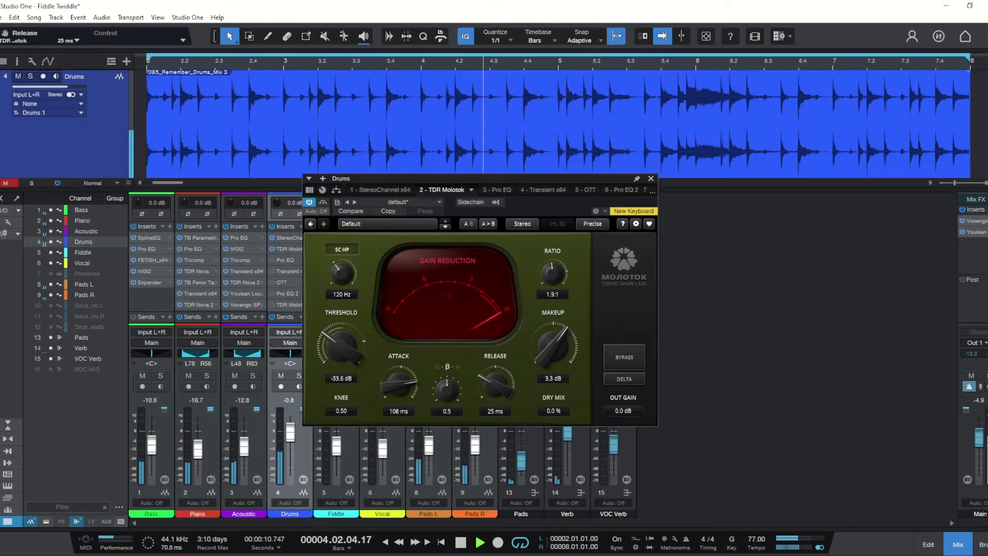
pyautogui.moveTo(498, 417); pyautogui.dragTo(499, 414)
pyautogui.moveTo(495, 384); pyautogui.dragTo(495, 338)
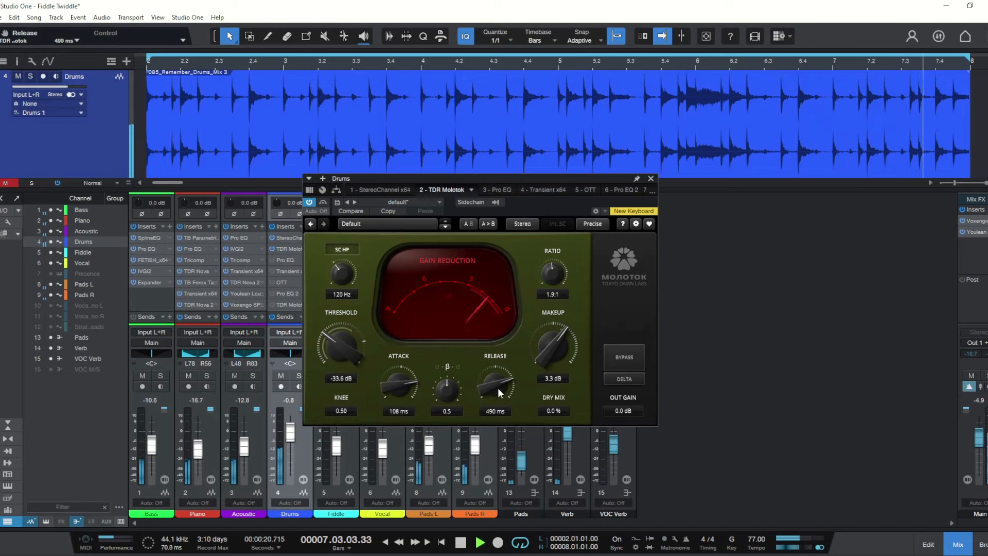
# Set the threshold to -37.5 dB, the attack to 8.0 ms and the makeup gain to 7.8 dB
pyautogui.moveTo(341, 344); pyautogui.dragTo(342, 360)
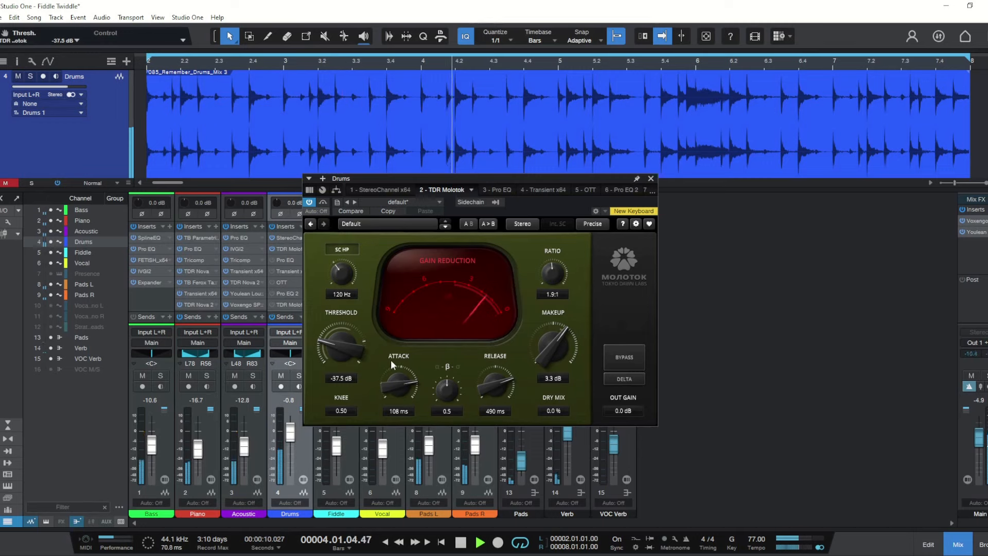
pyautogui.moveTo(394, 385); pyautogui.dragTo(394, 416)
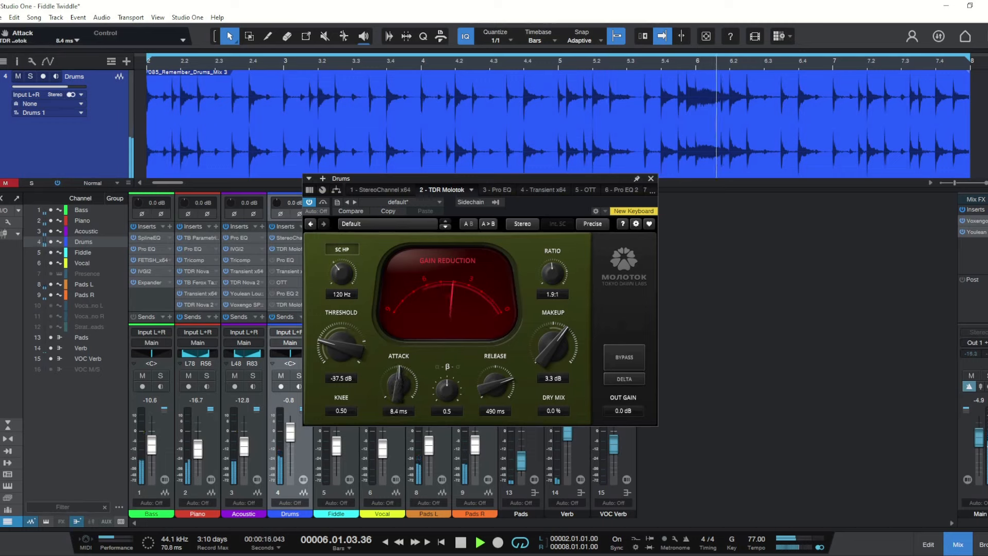
pyautogui.moveTo(560, 344); pyautogui.dragTo(554, 322)
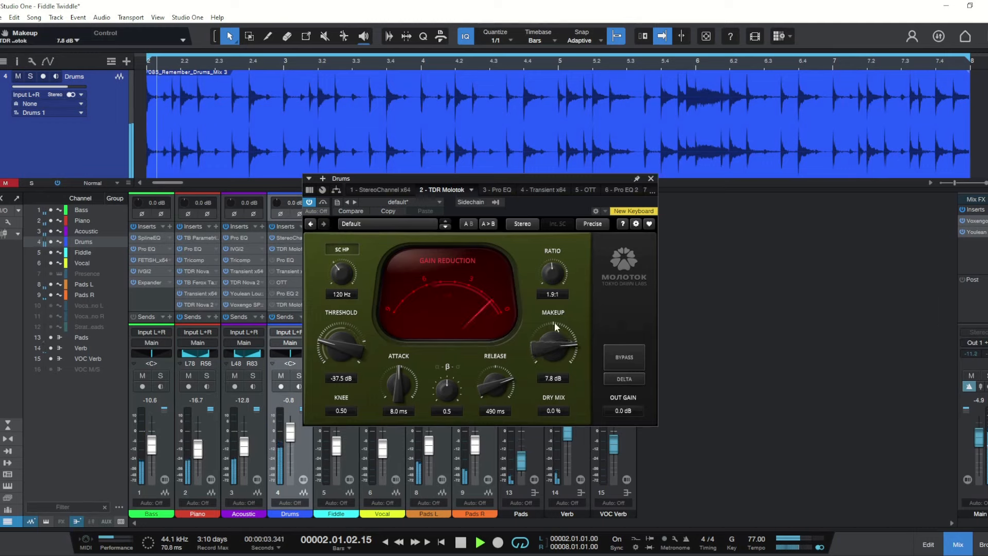
# Shorten the release to 426 ms and on to 24 ms, and reduce the makeup gain to 6.5 dB
pyautogui.moveTo(489, 384); pyautogui.dragTo(489, 393)
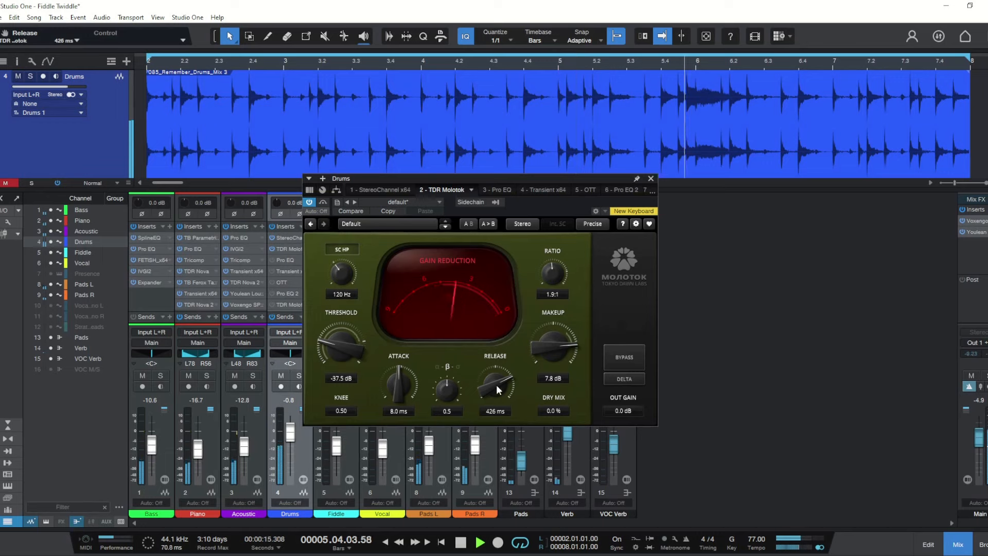
pyautogui.moveTo(496, 385); pyautogui.dragTo(496, 454)
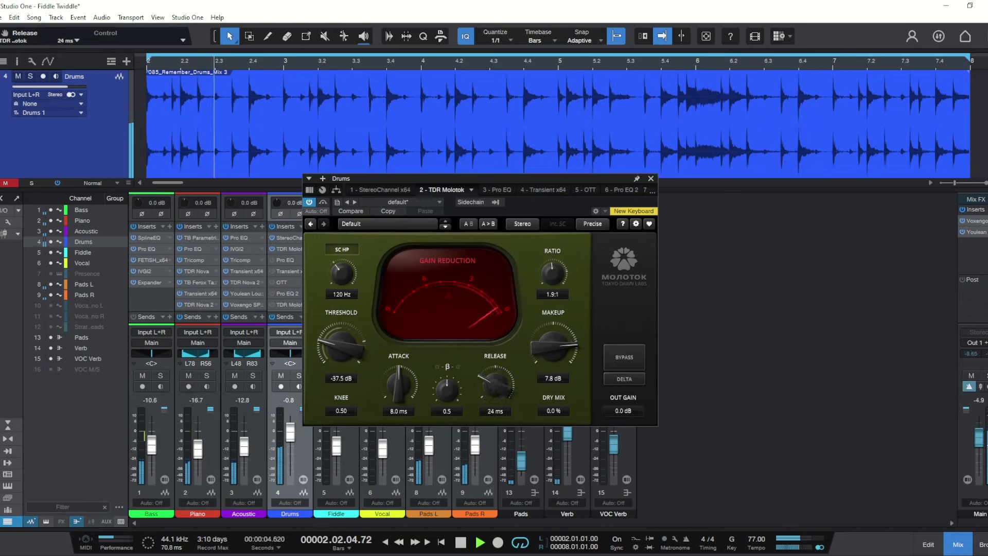
pyautogui.moveTo(544, 351); pyautogui.dragTo(544, 360)
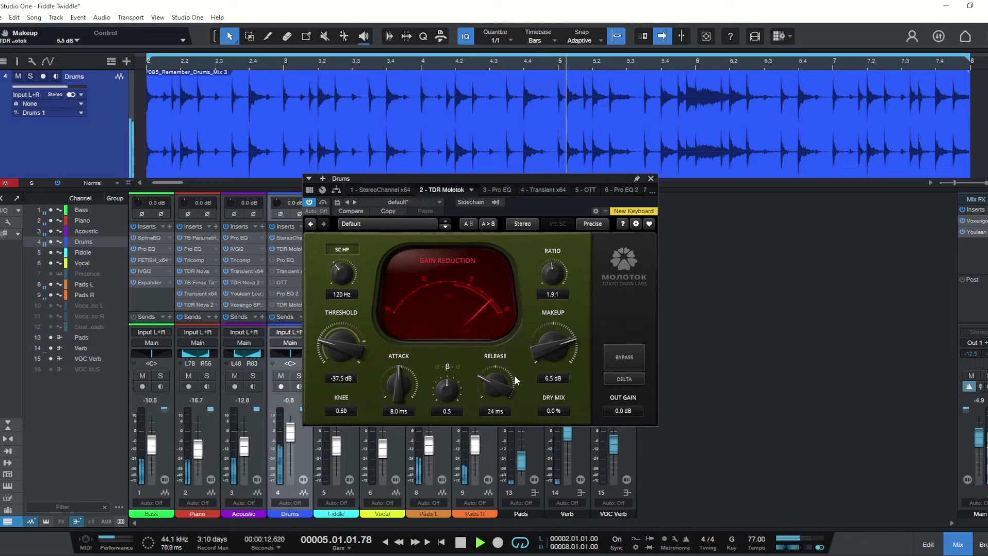
# Restart playback from the loop start and raise the makeup gain to 6.9 dB
pyautogui.press('space')
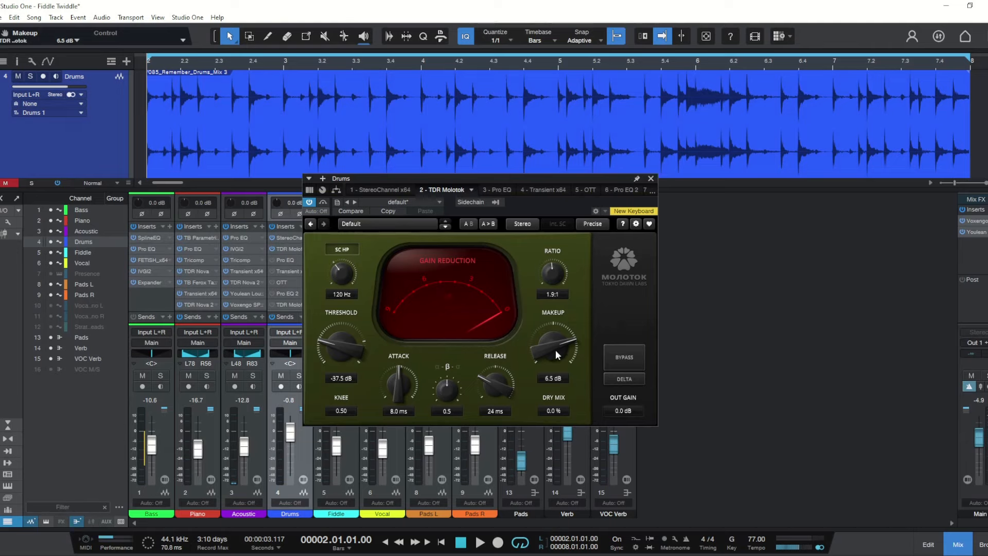
pyautogui.press('space')
pyautogui.press('space')
pyautogui.press('space')
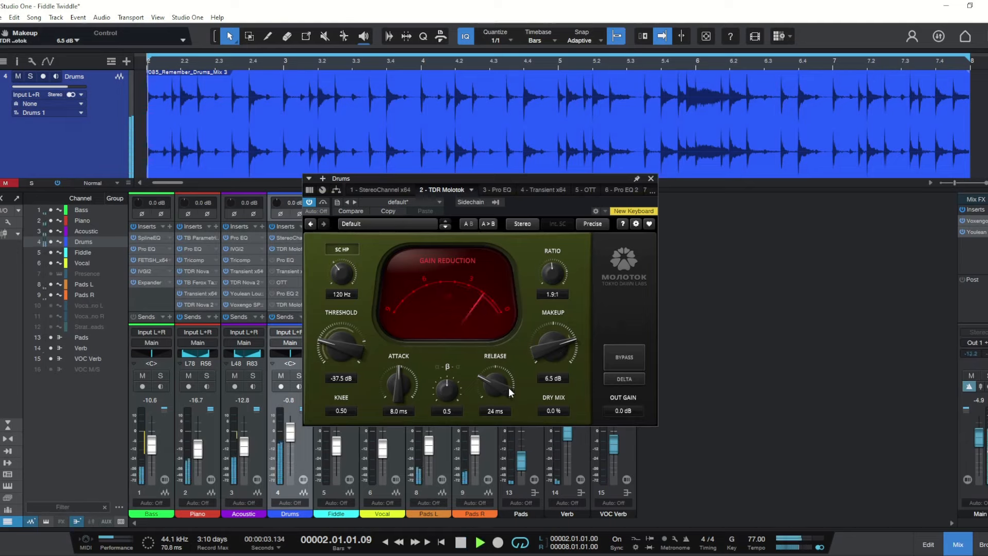
pyautogui.moveTo(548, 343); pyautogui.dragTo(548, 340)
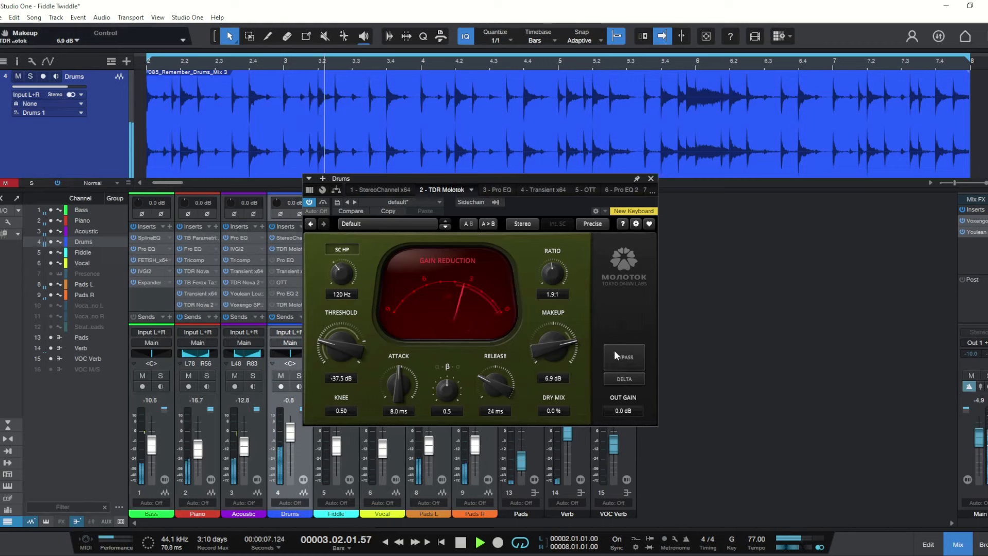
# Compare the drums with the compressor bypassed and active, and stop playback
pyautogui.click(624, 358)
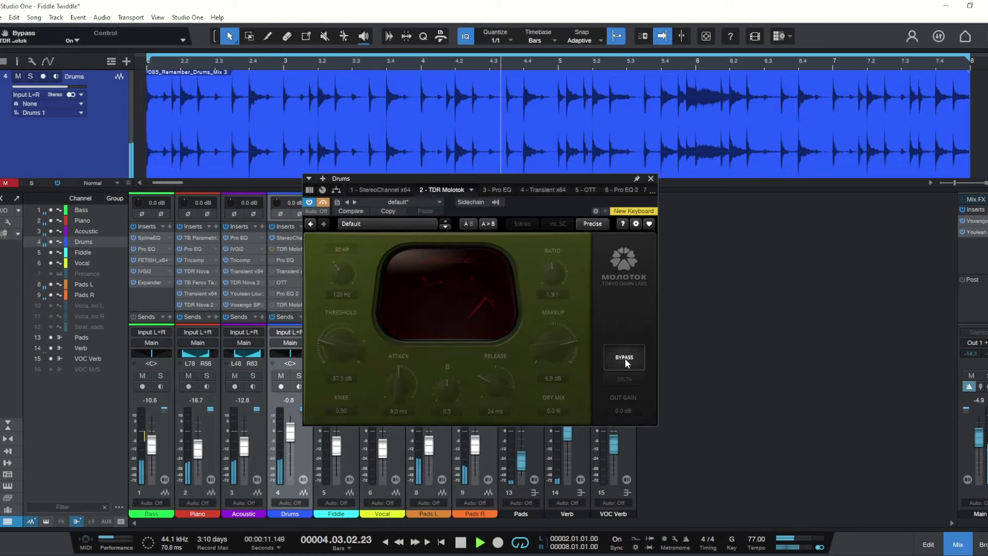
pyautogui.click(625, 358)
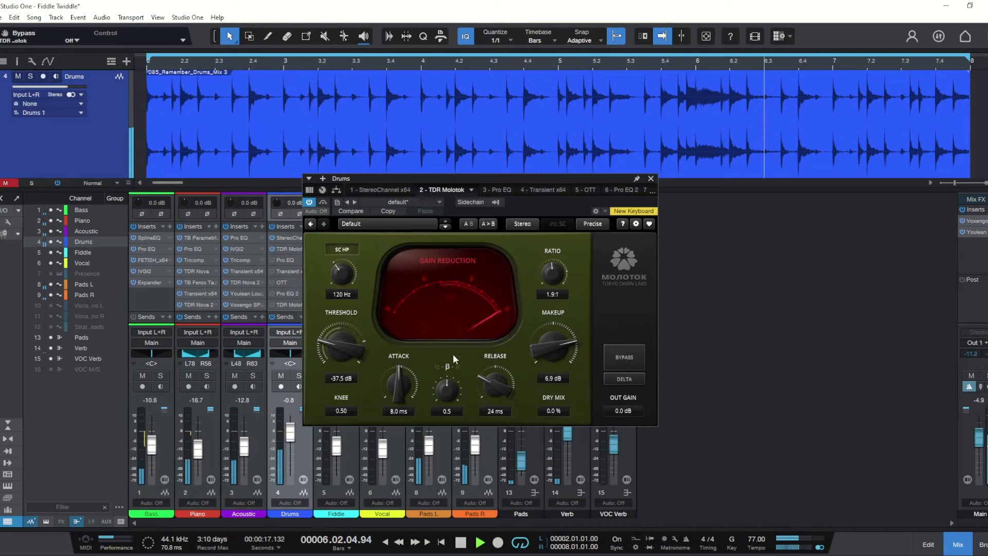
pyautogui.press('space')
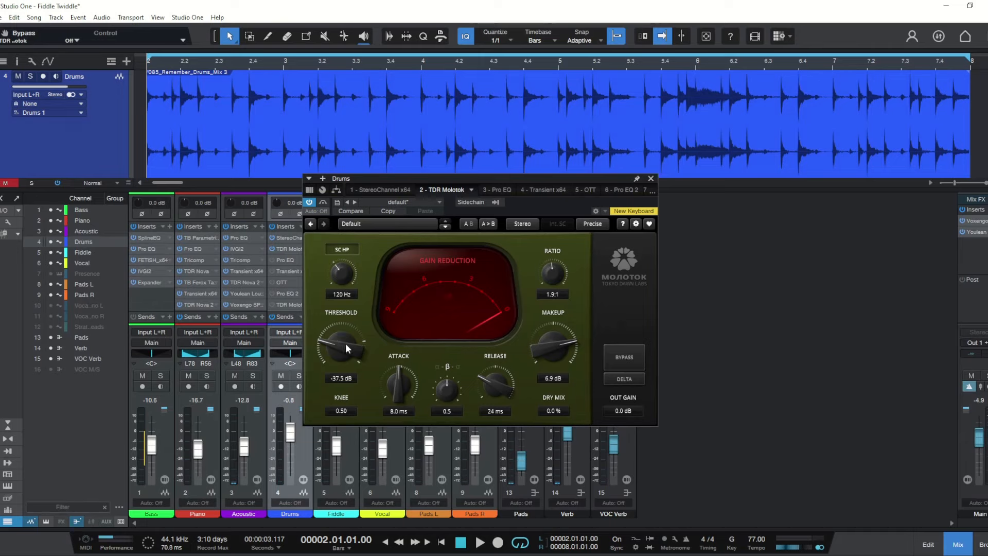
# Raise the threshold to -23.1 dB and lower the makeup gain to 3.4 dB
pyautogui.moveTo(338, 347); pyautogui.dragTo(339, 319)
pyautogui.moveTo(556, 351); pyautogui.dragTo(557, 365)
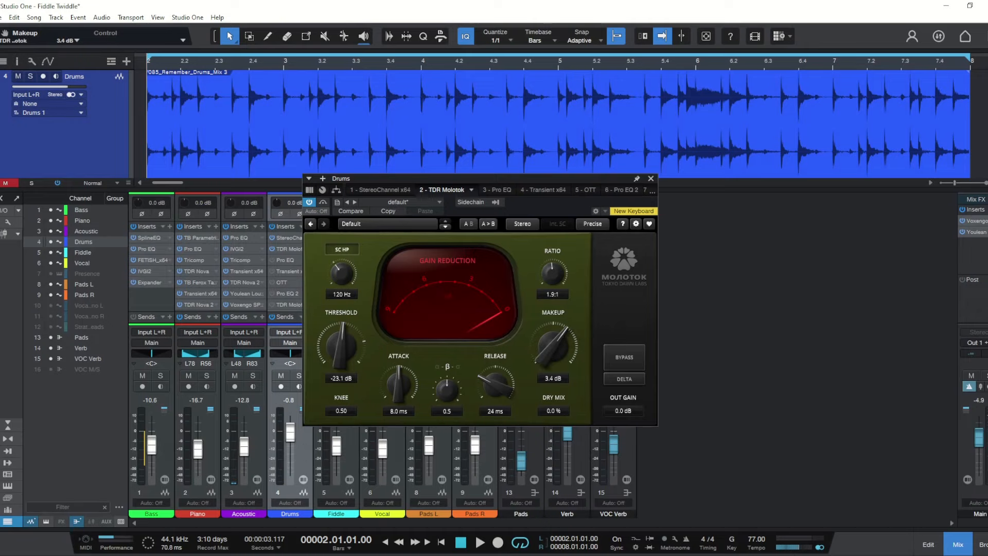
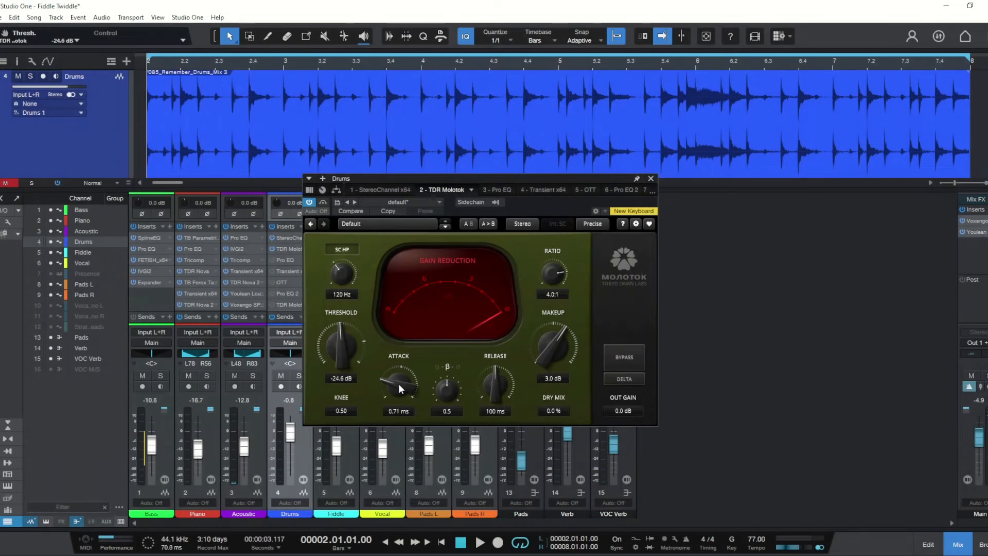
# Audition the drums with a 0.10 ms attack and lengthen the attack to 6.6 ms during playback
pyautogui.moveTo(398, 383); pyautogui.dragTo(398, 409)
pyautogui.press('space')
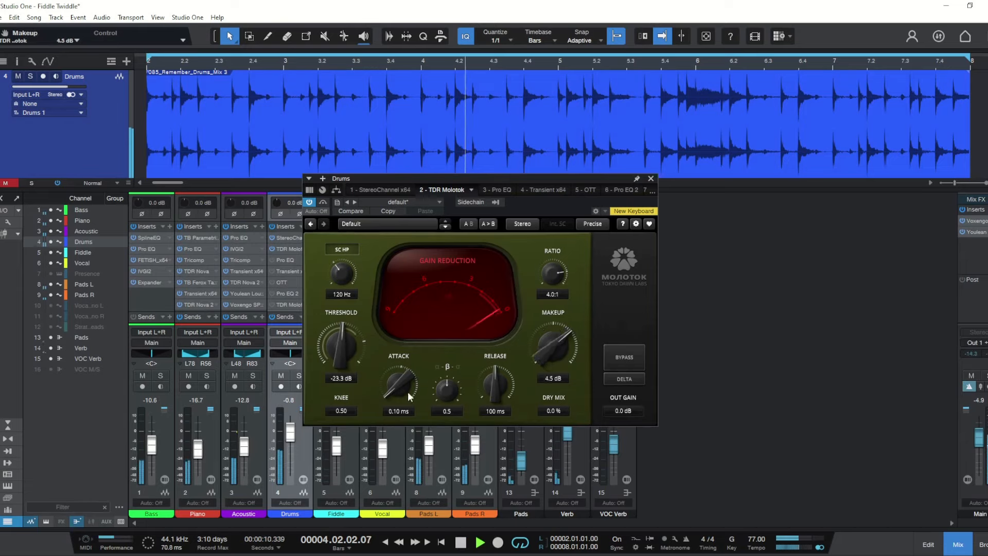
pyautogui.moveTo(407, 391); pyautogui.dragTo(408, 367)
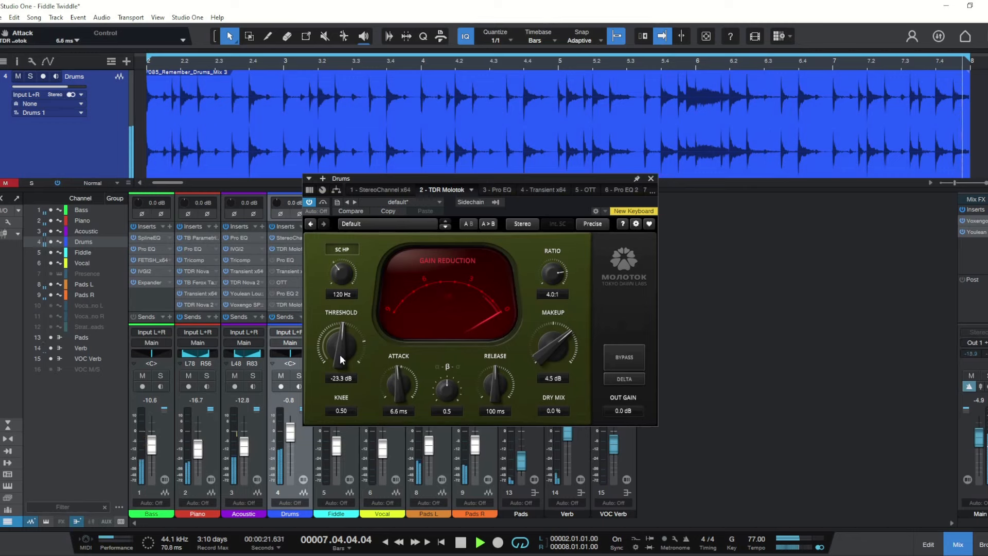
# Lower the threshold to -28.2 dB and slow the attack to 12 ms
pyautogui.moveTo(339, 354); pyautogui.dragTo(340, 379)
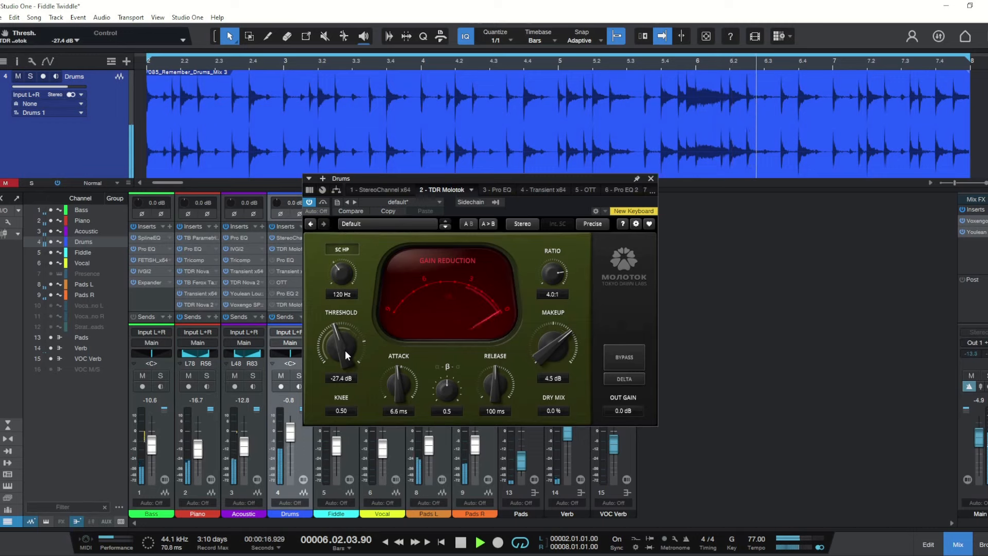
pyautogui.moveTo(339, 345); pyautogui.dragTo(339, 360)
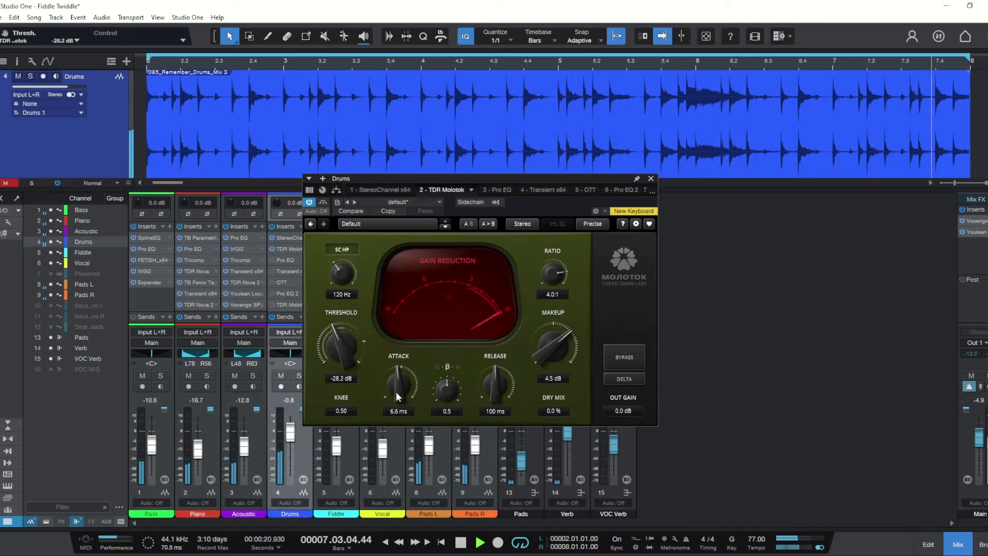
pyautogui.moveTo(396, 391); pyautogui.dragTo(396, 370)
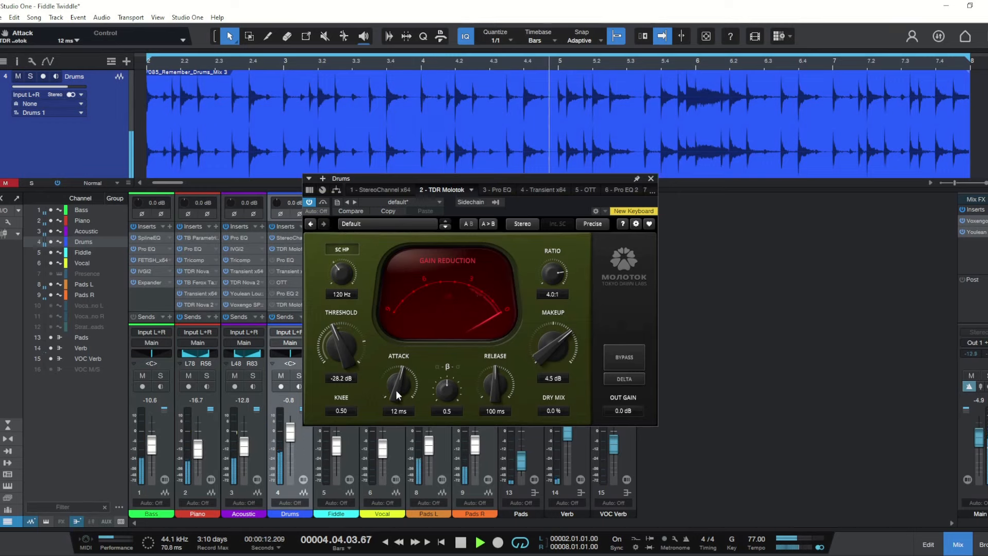
# Audition a -30.8 dB threshold with a 20 ms attack, followed by -33.6 dB with a 41 ms attack
pyautogui.moveTo(343, 346); pyautogui.dragTo(342, 360)
pyautogui.moveTo(398, 385); pyautogui.dragTo(399, 378)
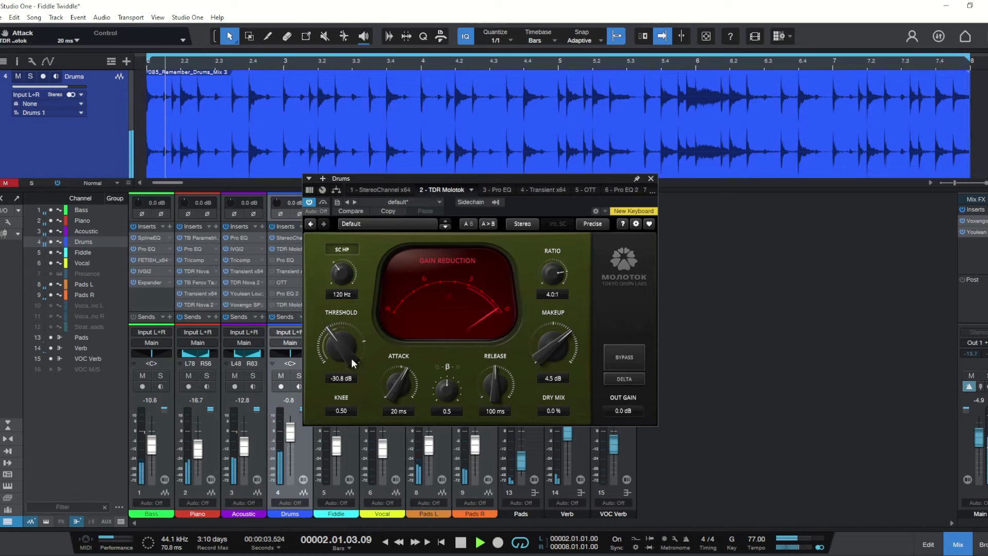
pyautogui.moveTo(343, 353); pyautogui.dragTo(398, 367)
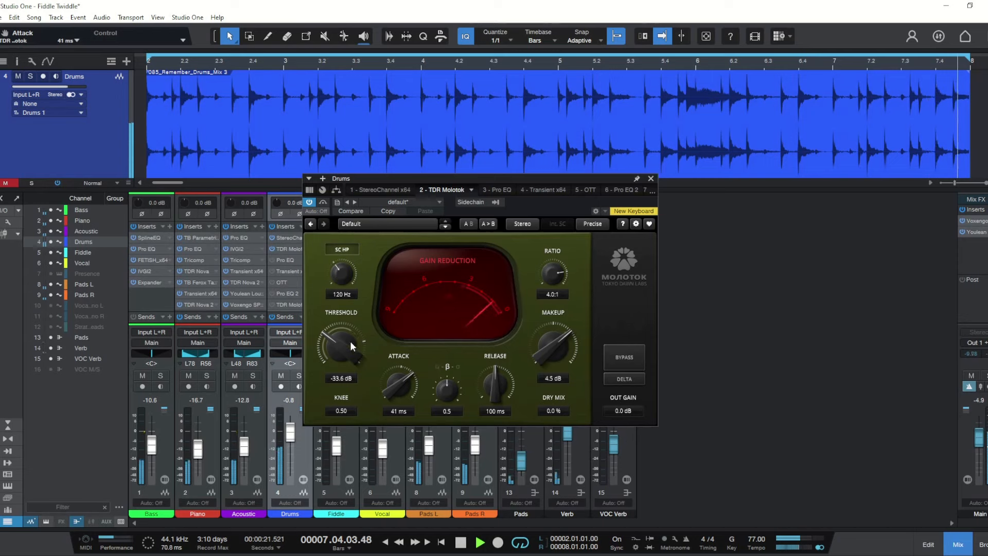
# Raise the threshold to -21.9 dB and shorten the attack to 1.9 ms
pyautogui.moveTo(344, 353); pyautogui.dragTo(346, 320)
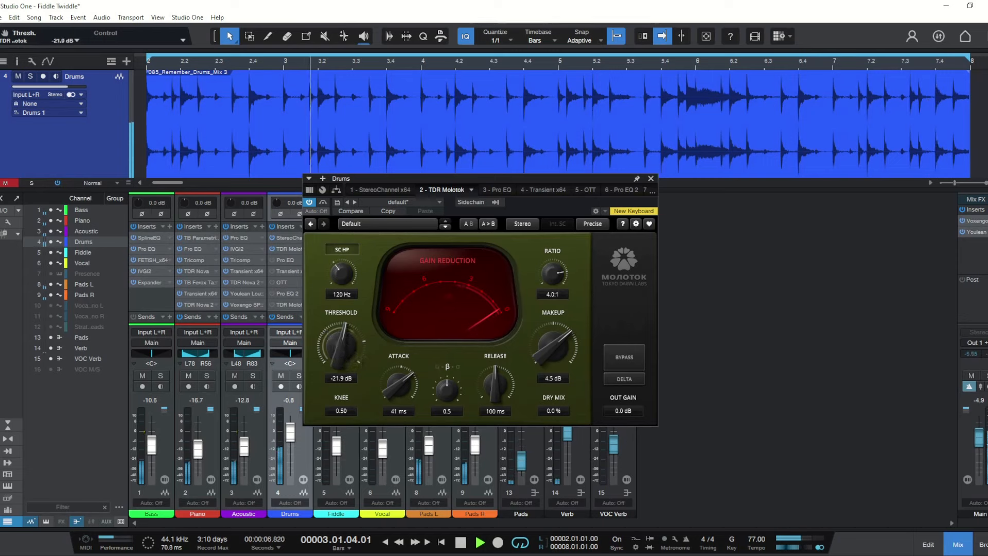
pyautogui.moveTo(384, 361); pyautogui.dragTo(384, 384)
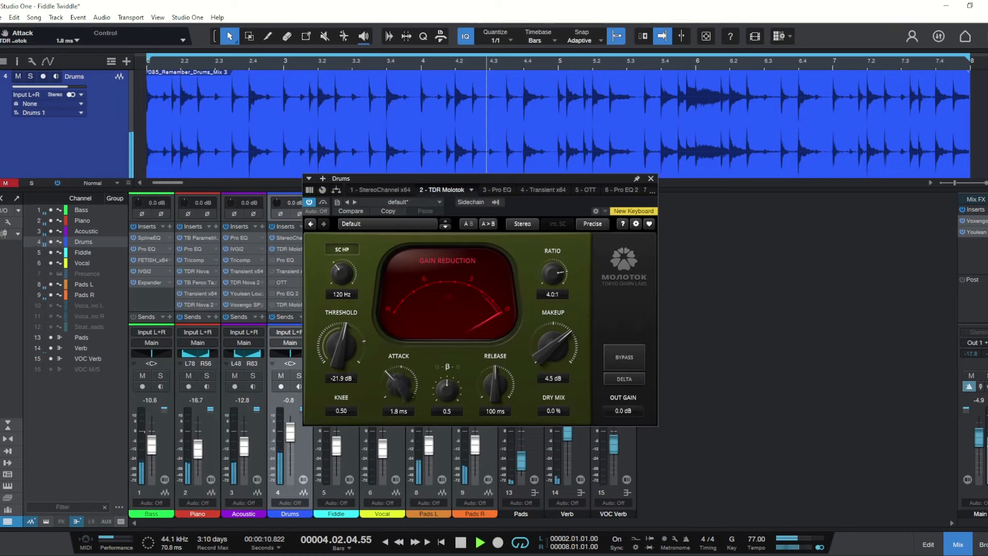
pyautogui.moveTo(392, 418); pyautogui.dragTo(392, 416)
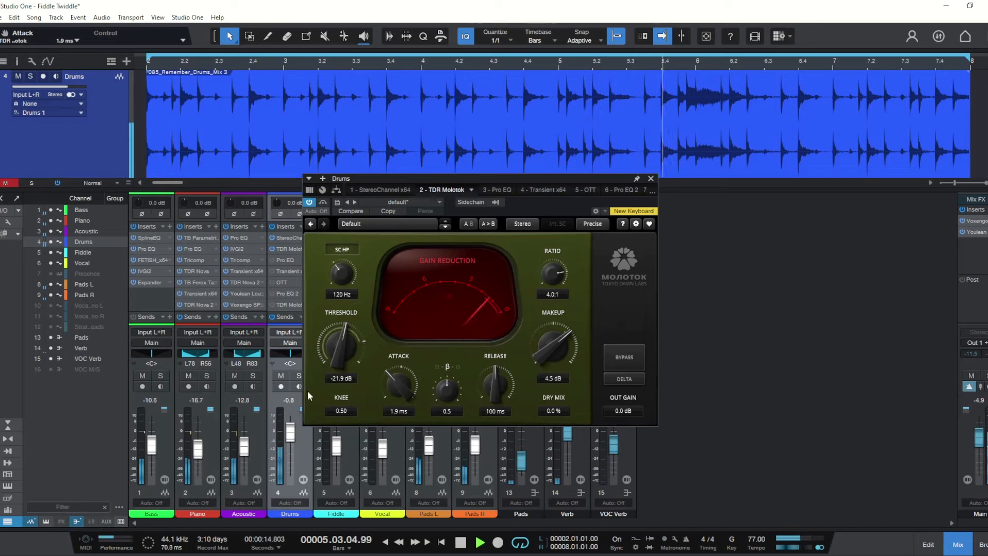
# Set the attack to 2.4 ms and adjust the threshold to -22.5 dB and up to -18.3 dB
pyautogui.moveTo(337, 343); pyautogui.dragTo(339, 347)
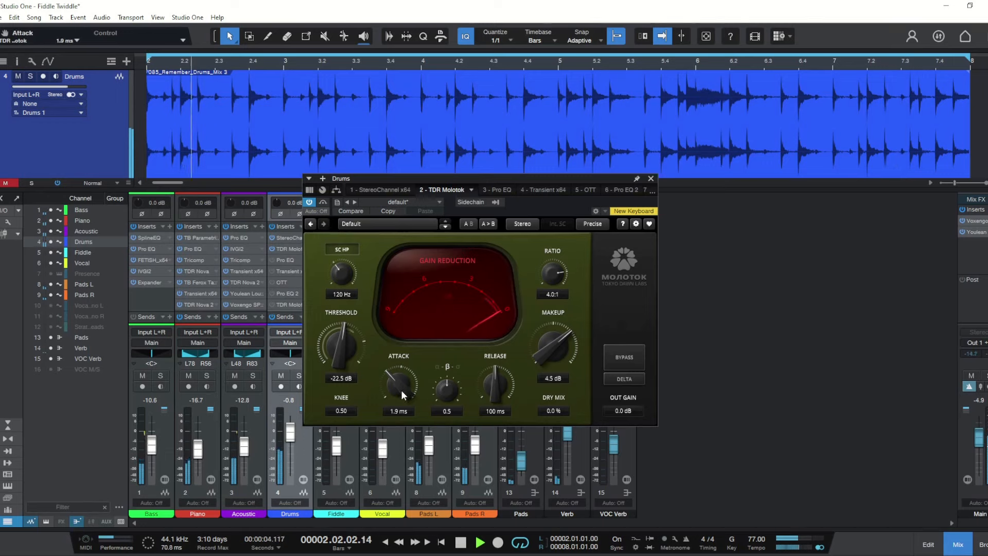
pyautogui.moveTo(400, 390); pyautogui.dragTo(402, 382)
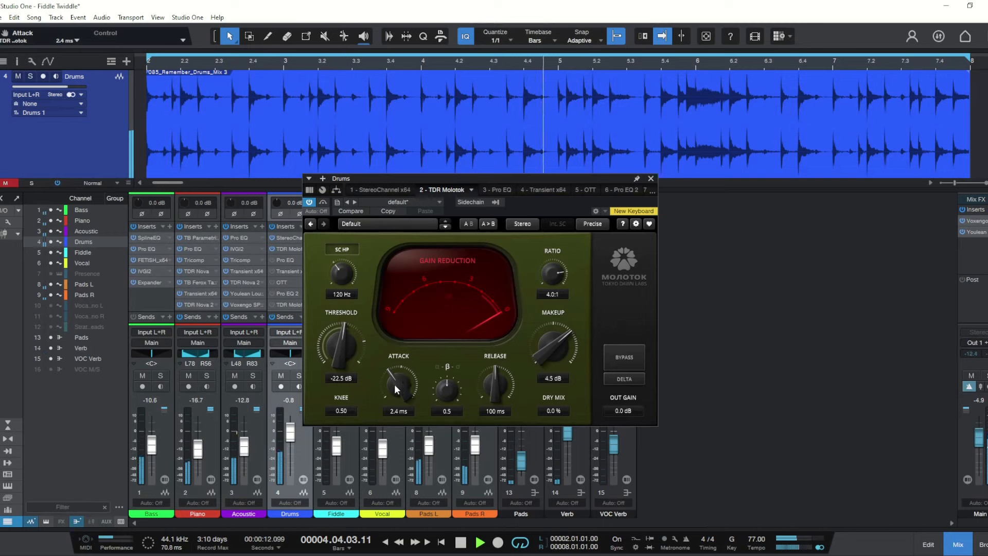
pyautogui.moveTo(347, 350); pyautogui.dragTo(346, 338)
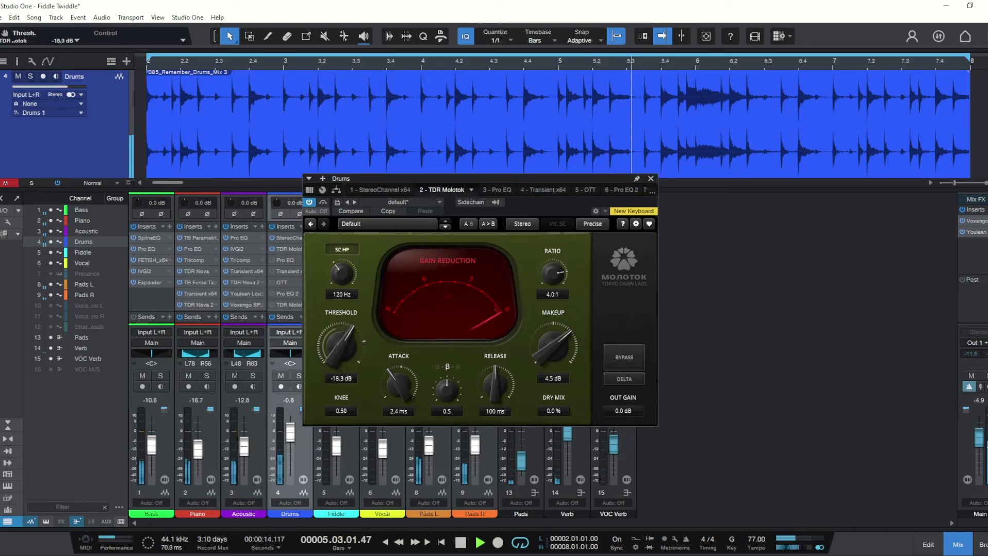
# Shorten the attack to 0.84 ms, lower the threshold to -21.7 dB, and stop playback
pyautogui.moveTo(391, 376); pyautogui.dragTo(391, 386)
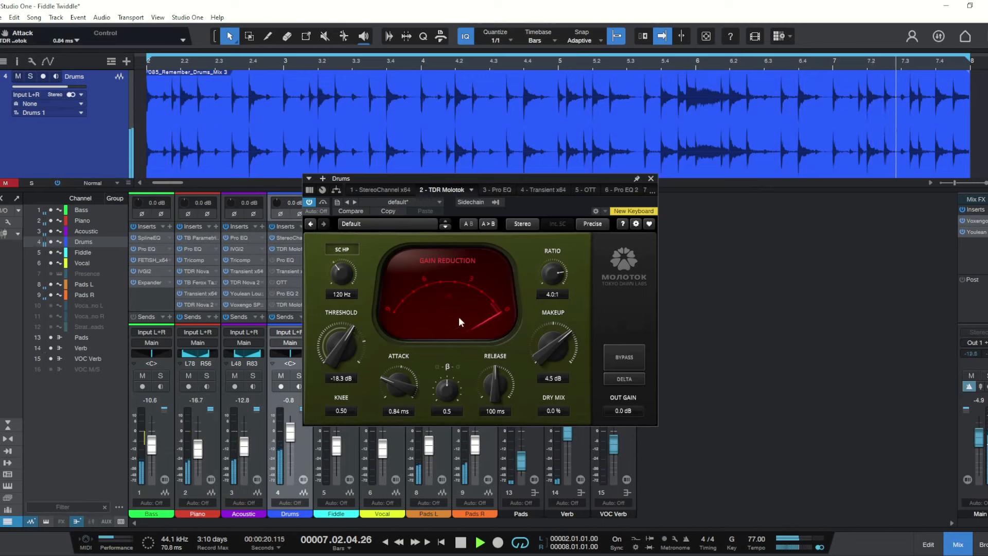
pyautogui.moveTo(346, 343); pyautogui.dragTo(350, 373)
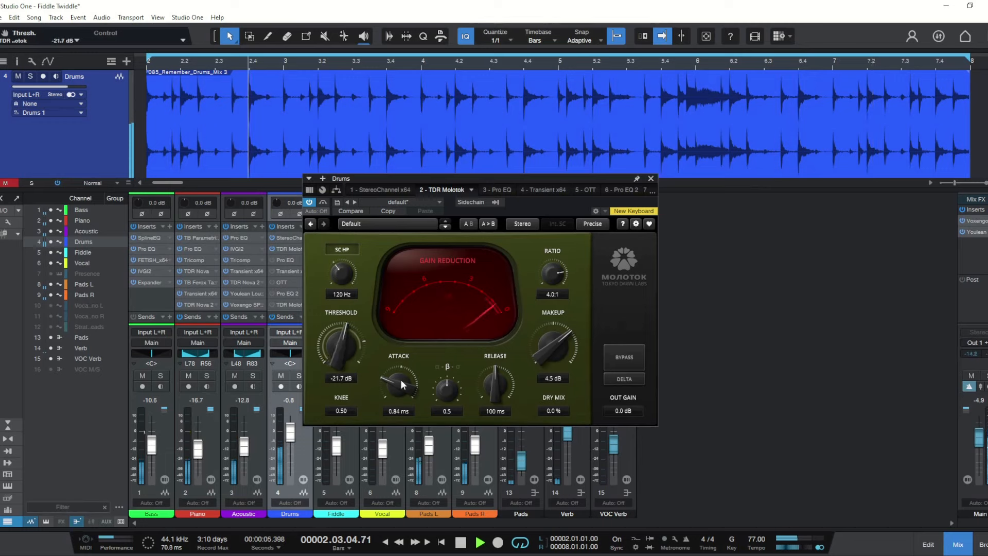
pyautogui.press('space')
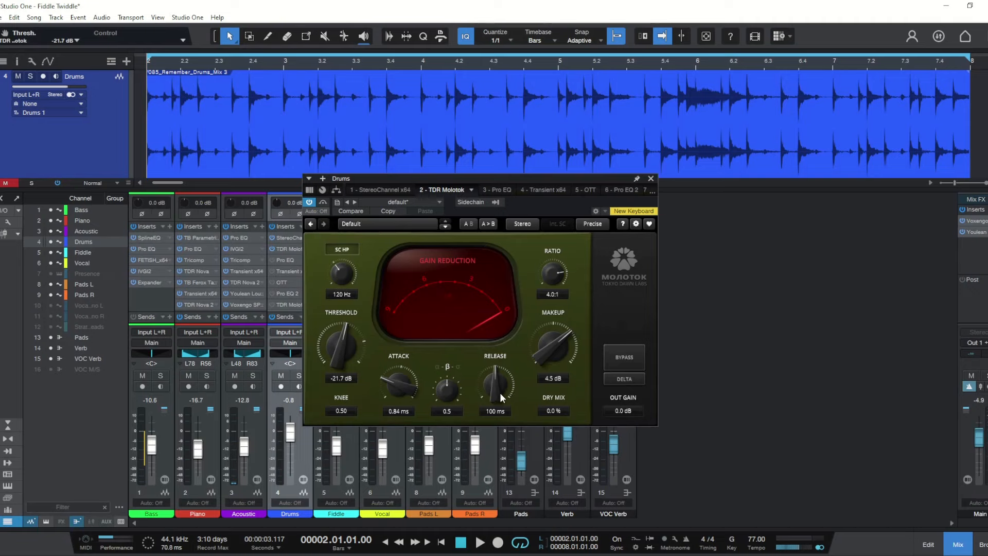
# Adjust the release to 127 ms, the threshold to -24.7 dB and the attack to 1.8 ms
pyautogui.moveTo(500, 393); pyautogui.dragTo(499, 411)
pyautogui.moveTo(492, 389); pyautogui.dragTo(493, 390)
pyautogui.moveTo(494, 384); pyautogui.dragTo(495, 393)
pyautogui.moveTo(351, 343); pyautogui.dragTo(351, 353)
pyautogui.moveTo(398, 384); pyautogui.dragTo(396, 369)
# Restart playback and set the threshold to -29.0 dB with a slower 5.8 ms attack
pyautogui.press('space')
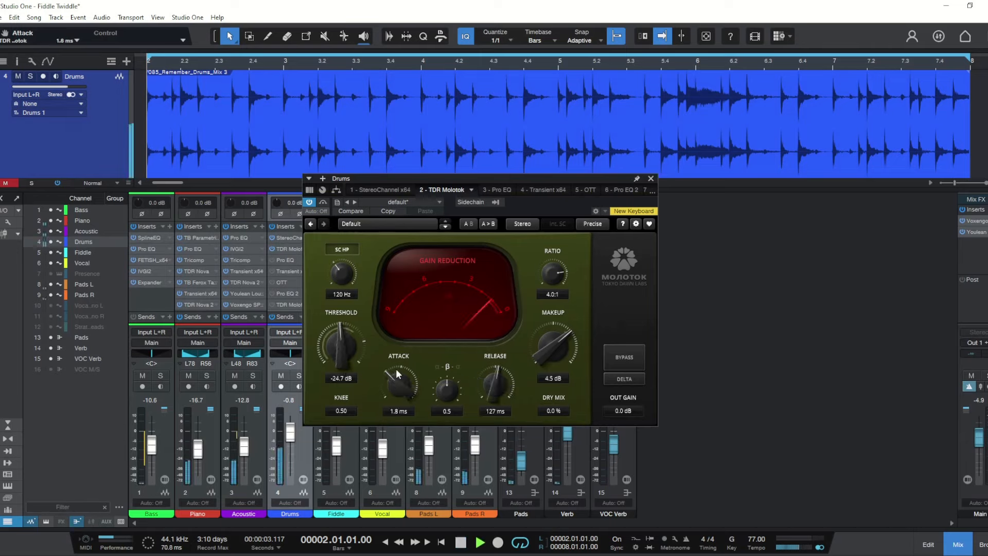
pyautogui.moveTo(342, 346); pyautogui.dragTo(342, 369)
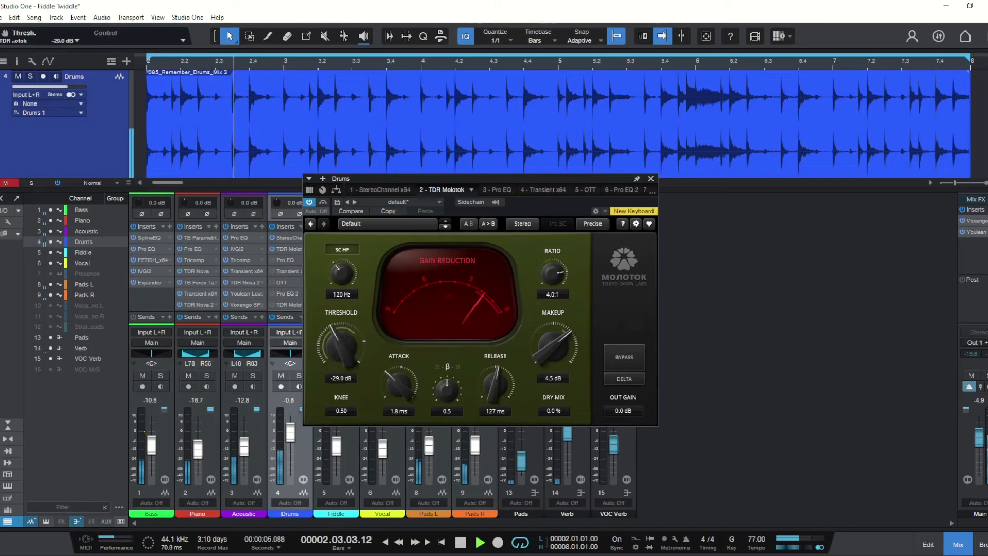
pyautogui.moveTo(399, 385); pyautogui.dragTo(399, 373)
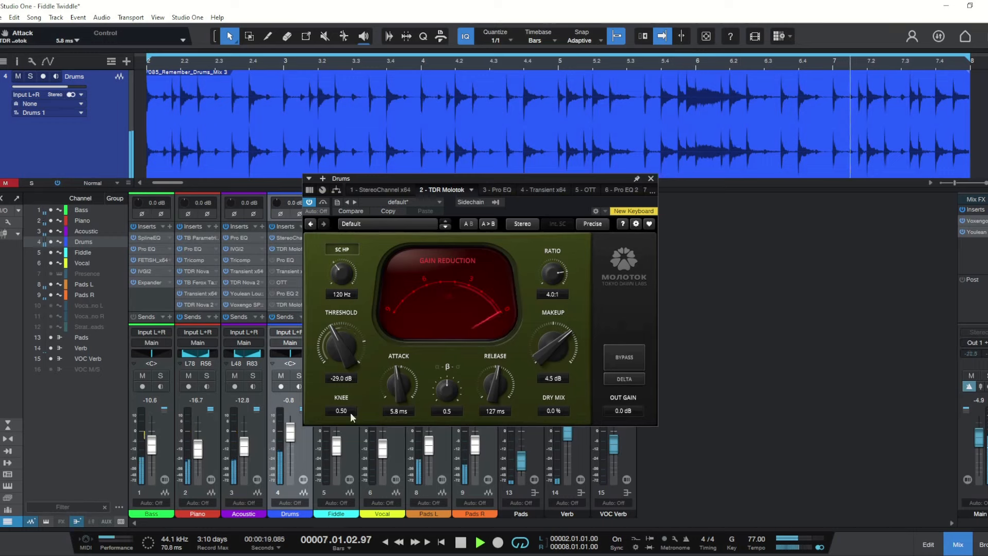
# Audition release times of 424 ms, 98 ms, 404 ms, 1.3 sec and 450 ms while the drums play
pyautogui.moveTo(494, 392); pyautogui.dragTo(494, 368)
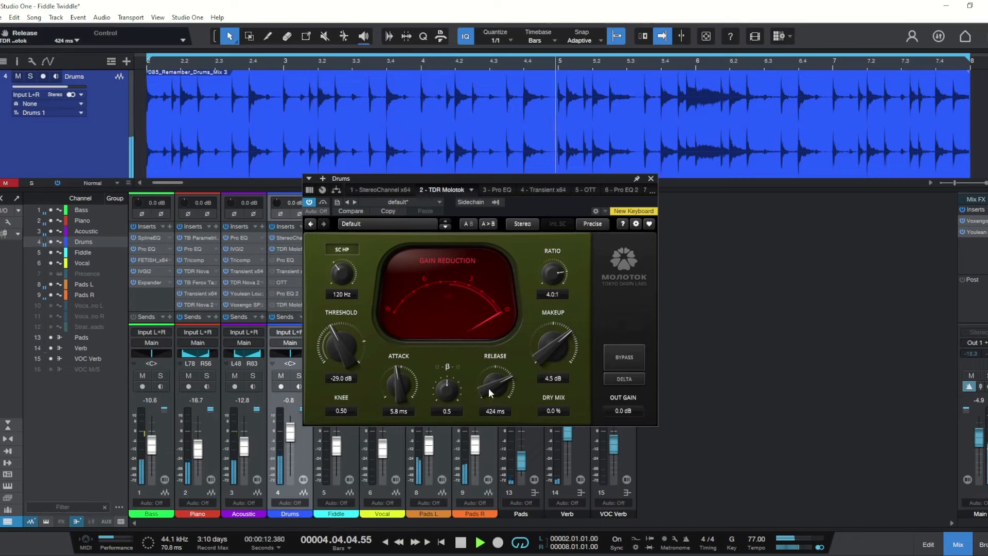
pyautogui.moveTo(491, 388); pyautogui.dragTo(493, 396)
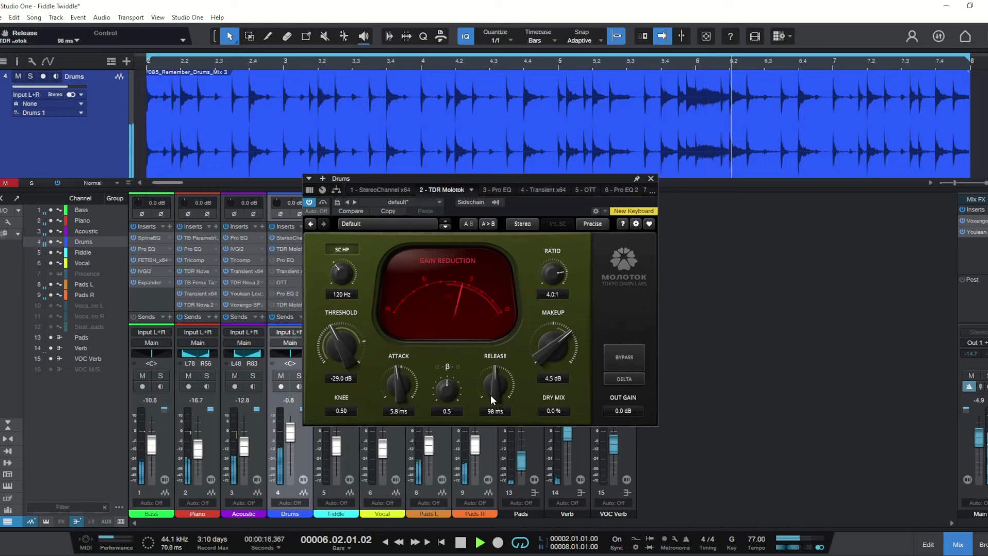
pyautogui.moveTo(491, 394); pyautogui.dragTo(494, 380)
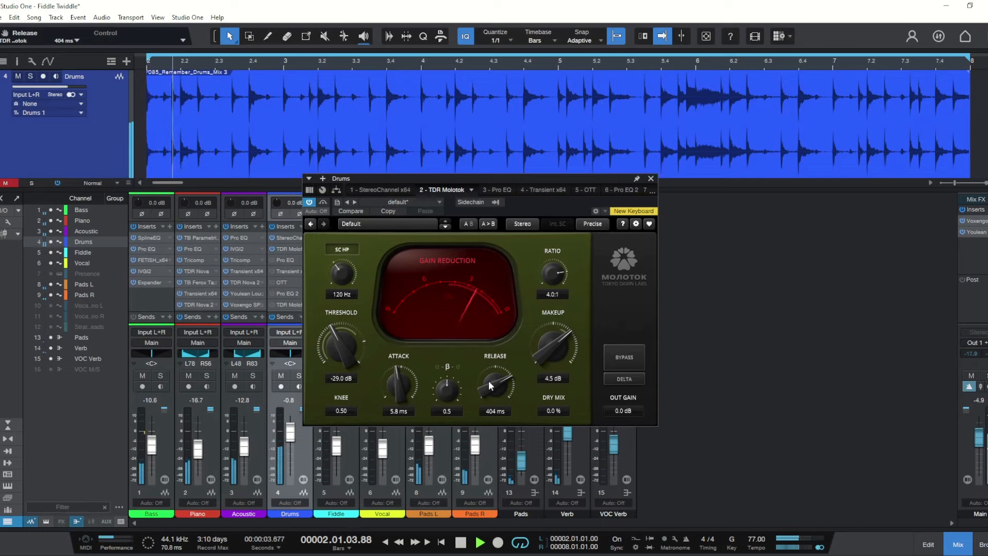
pyautogui.moveTo(491, 384); pyautogui.dragTo(456, 350)
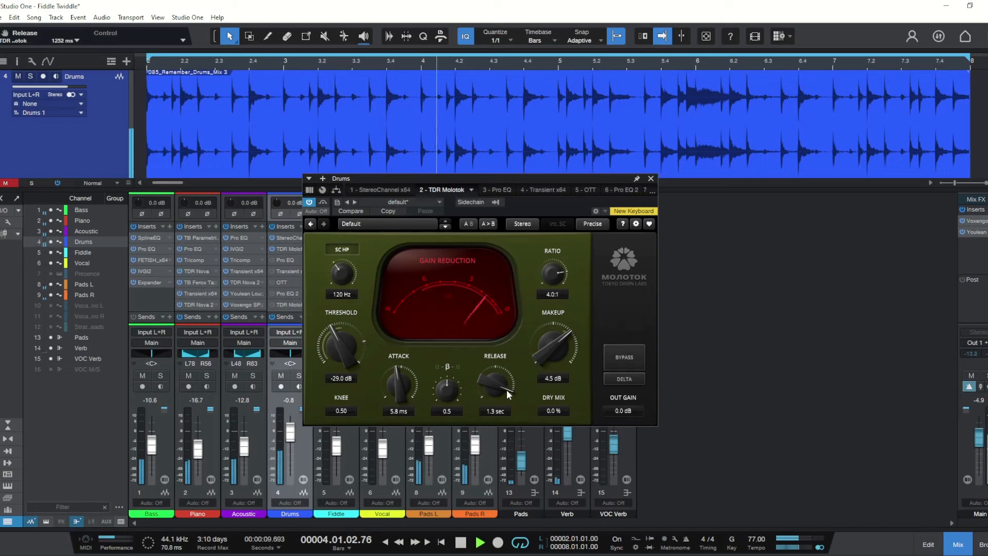
pyautogui.moveTo(506, 390)
pyautogui.mouseDown()
pyautogui.moveTo(506, 381)
pyautogui.moveTo(507, 400)
pyautogui.mouseUp()
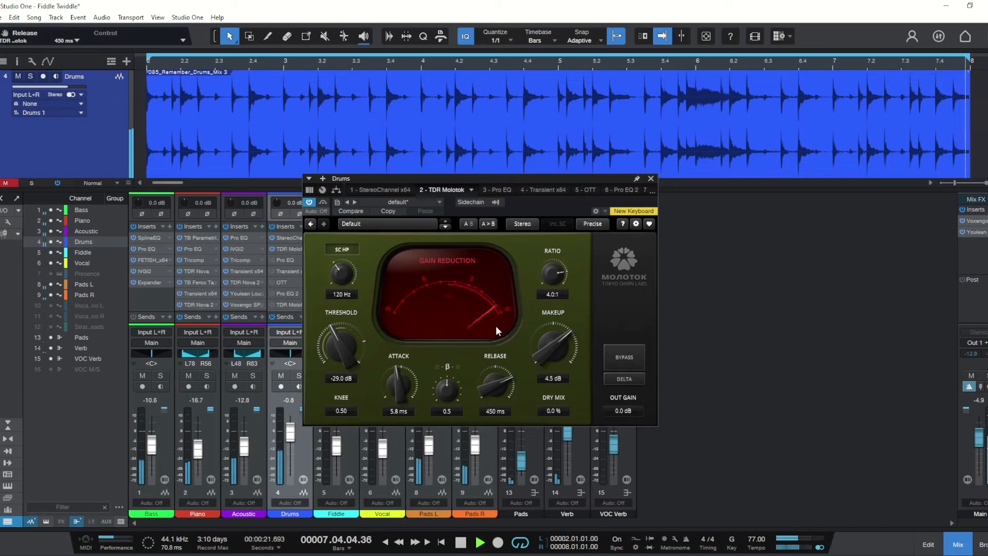
# Audition a 0.9 sec release, shorten it to 395 ms, and stop playback
pyautogui.moveTo(495, 385); pyautogui.dragTo(495, 366)
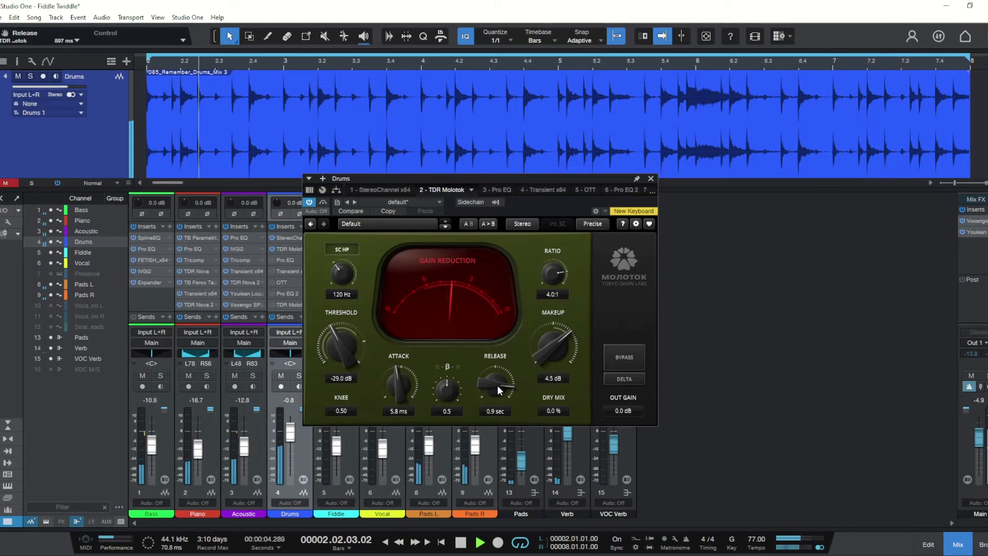
pyautogui.moveTo(498, 385); pyautogui.dragTo(497, 417)
pyautogui.press('space')
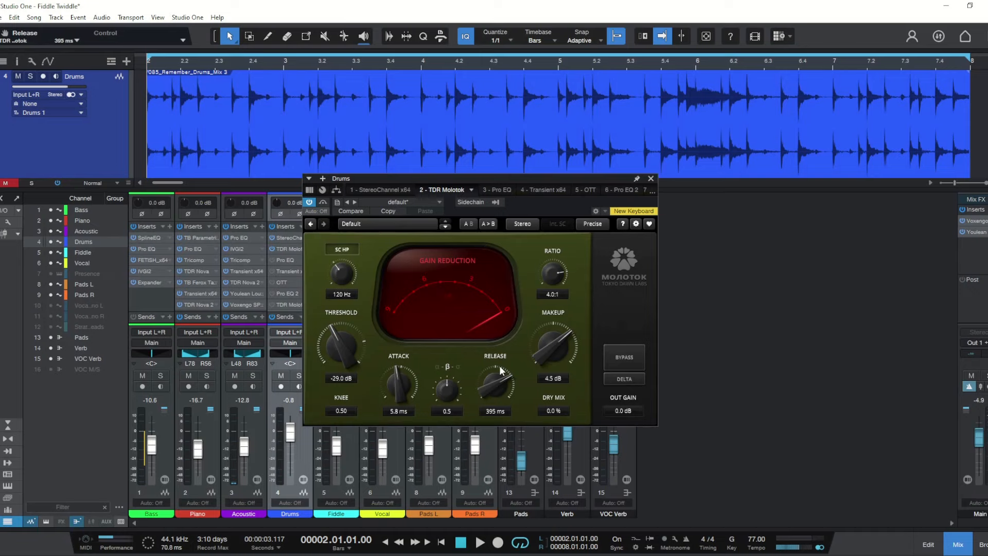
# Move the playback start to just after bar 5.3, set the release to 485 ms, and audition that passage repeatedly
pyautogui.click(643, 64)
pyautogui.moveTo(494, 388); pyautogui.dragTo(492, 381)
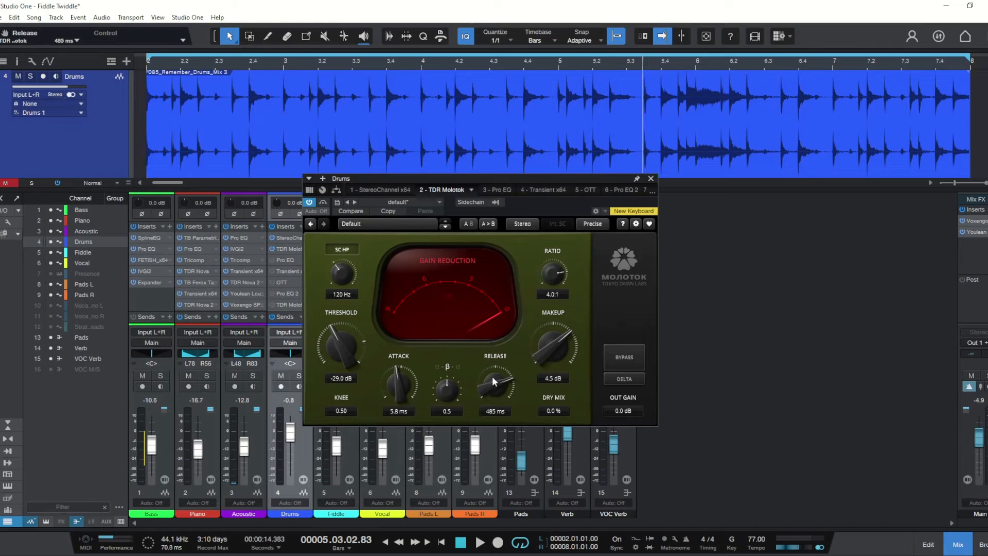
pyautogui.press('space')
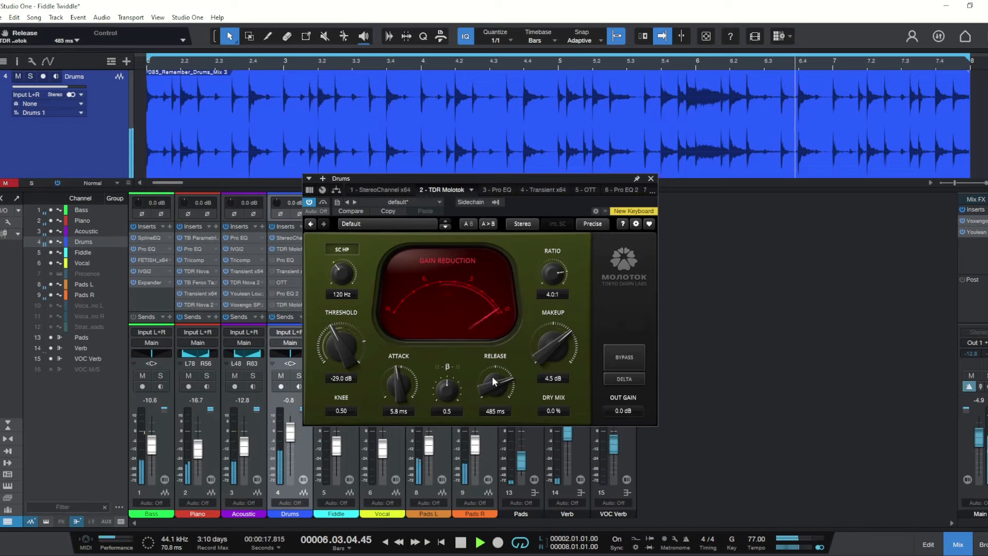
pyautogui.press('space')
pyautogui.press('space')
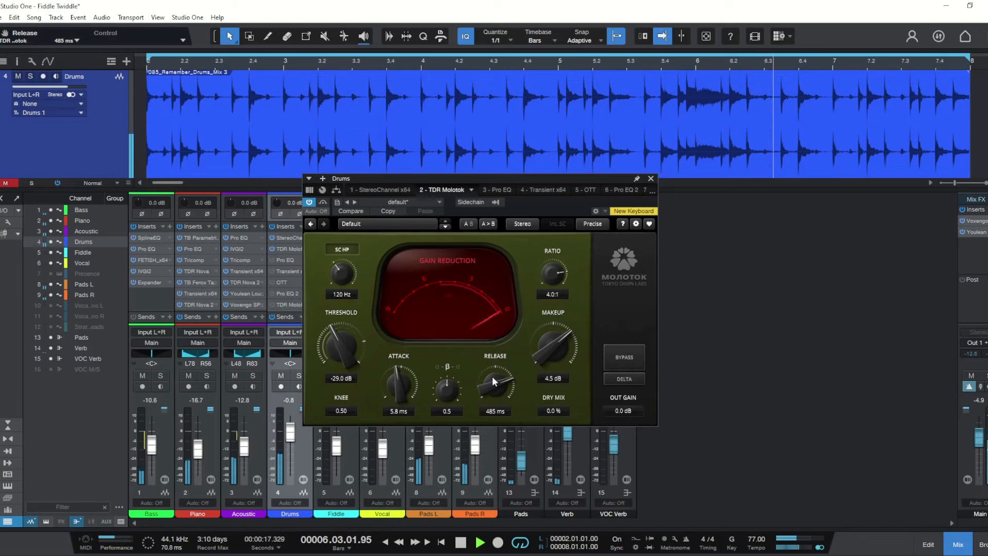
pyautogui.press('space')
# Shorten the release to 42 ms and audition the same drum passage
pyautogui.moveTo(490, 386); pyautogui.dragTo(494, 406)
pyautogui.press('space')
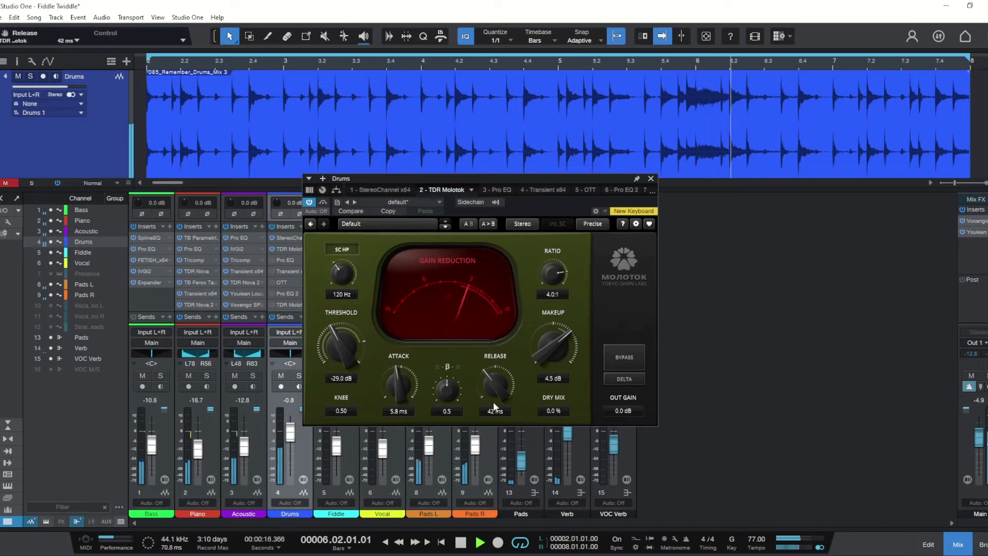
pyautogui.press('space')
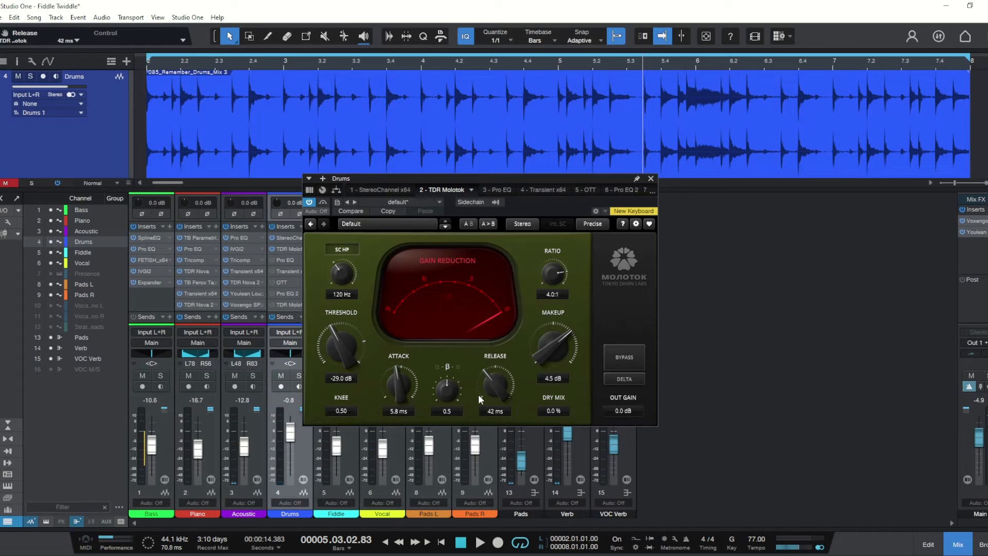
# Lengthen the release to 0.7 sec and audition the same drum passage
pyautogui.moveTo(496, 385); pyautogui.dragTo(496, 364)
pyautogui.press('space')
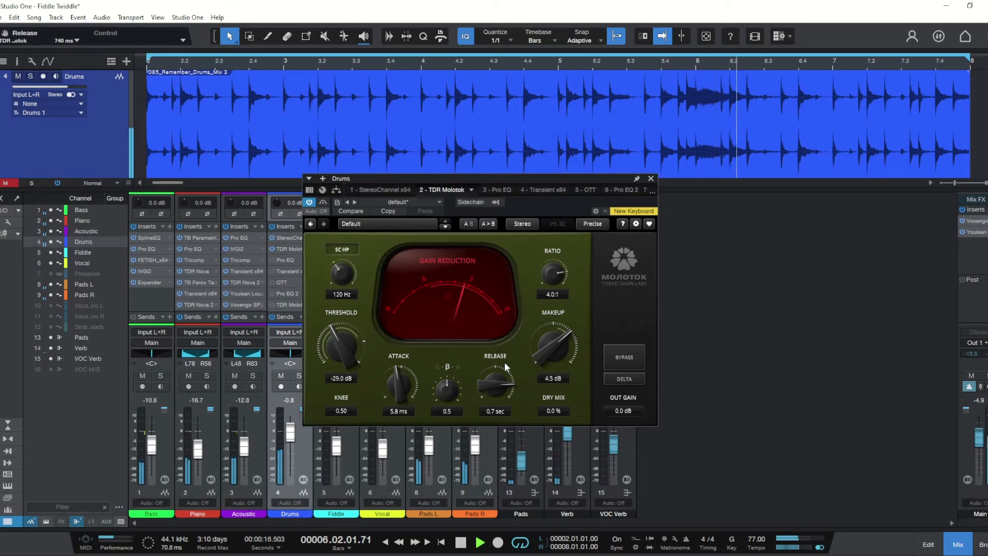
pyautogui.press('space')
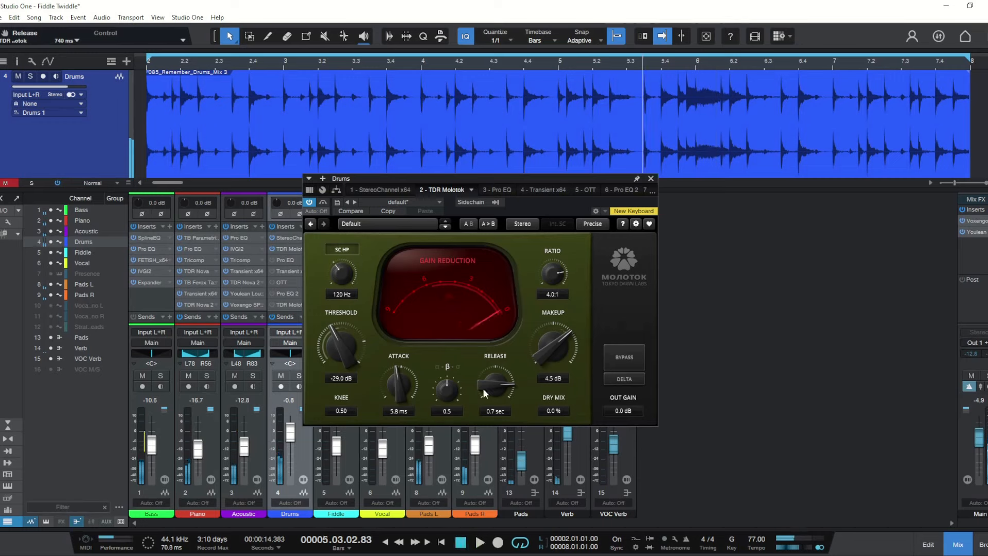
# Shorten the release to 27 ms and audition the same drum passage
pyautogui.moveTo(483, 388); pyautogui.dragTo(482, 412)
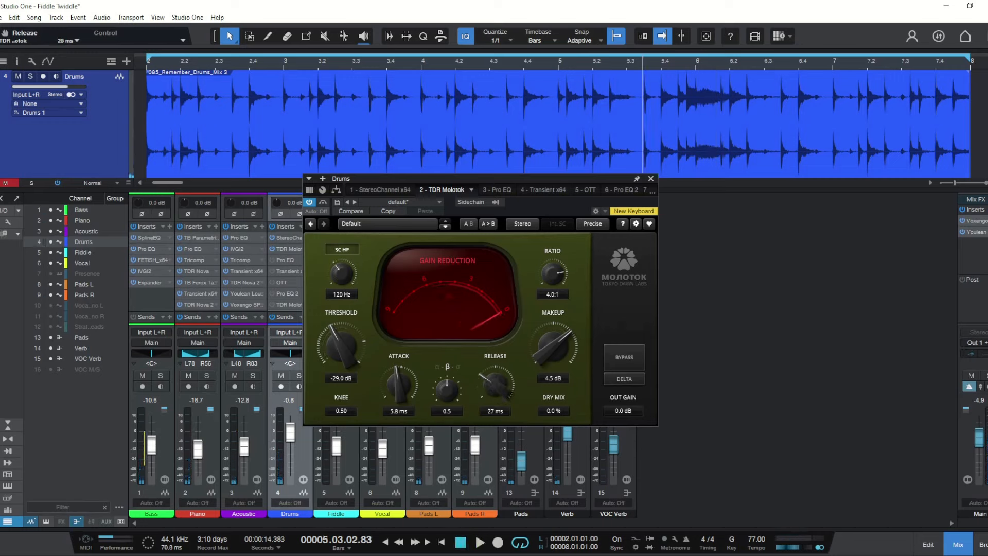
pyautogui.press('space')
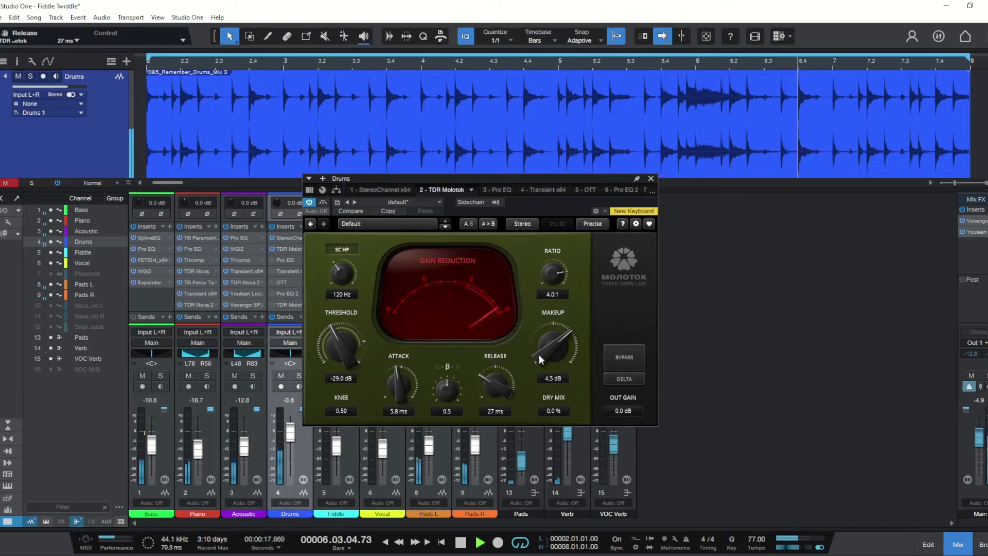
pyautogui.press('space')
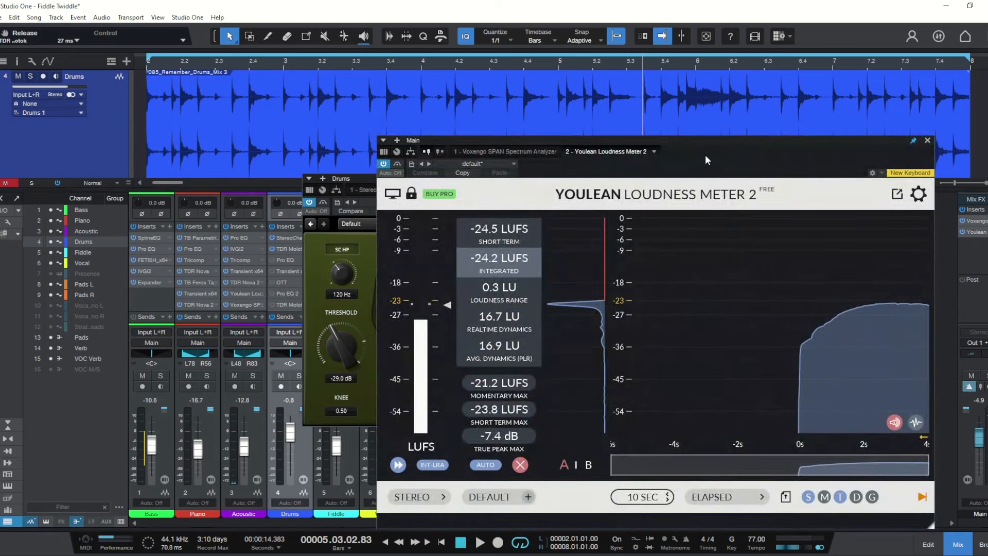
# Reposition the Youlean Loudness Meter, examine the drums' loudness and dynamics readings, and close the meter
pyautogui.moveTo(705, 154); pyautogui.dragTo(609, 127)
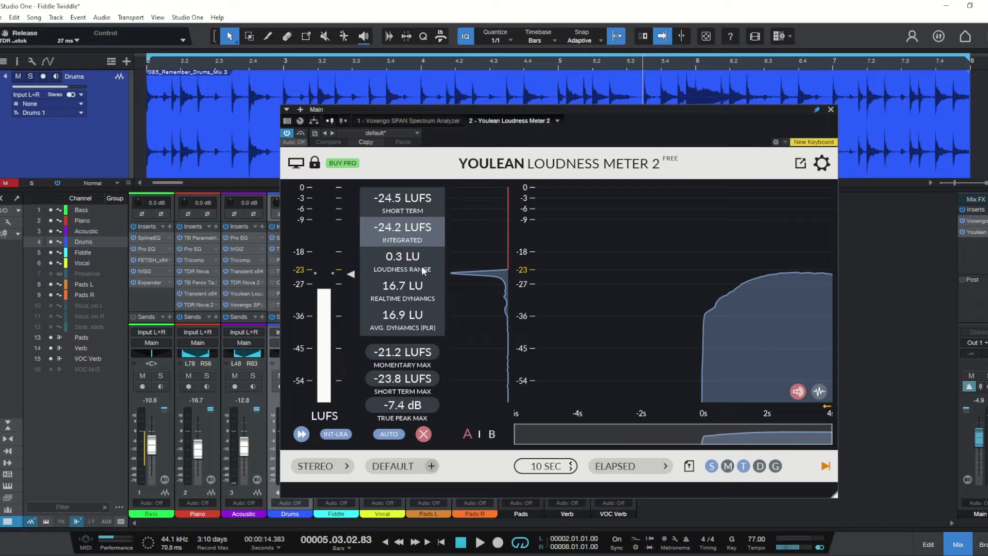
pyautogui.moveTo(413, 263)
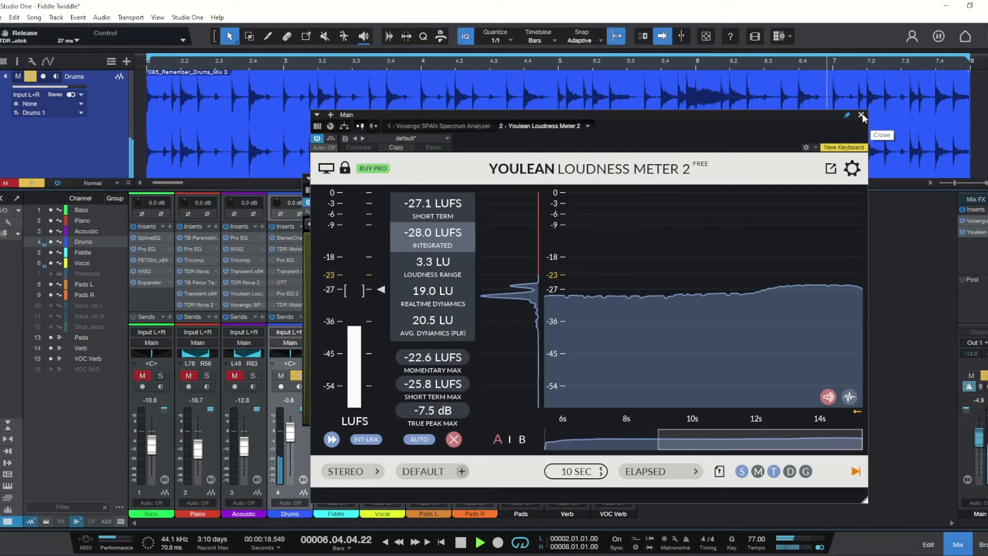
pyautogui.moveTo(446, 295)
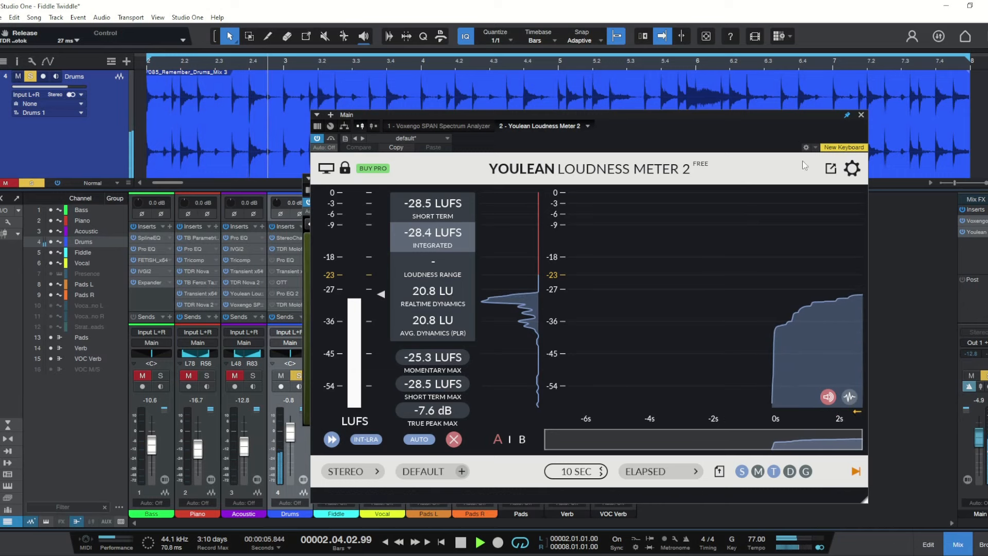
pyautogui.click(861, 115)
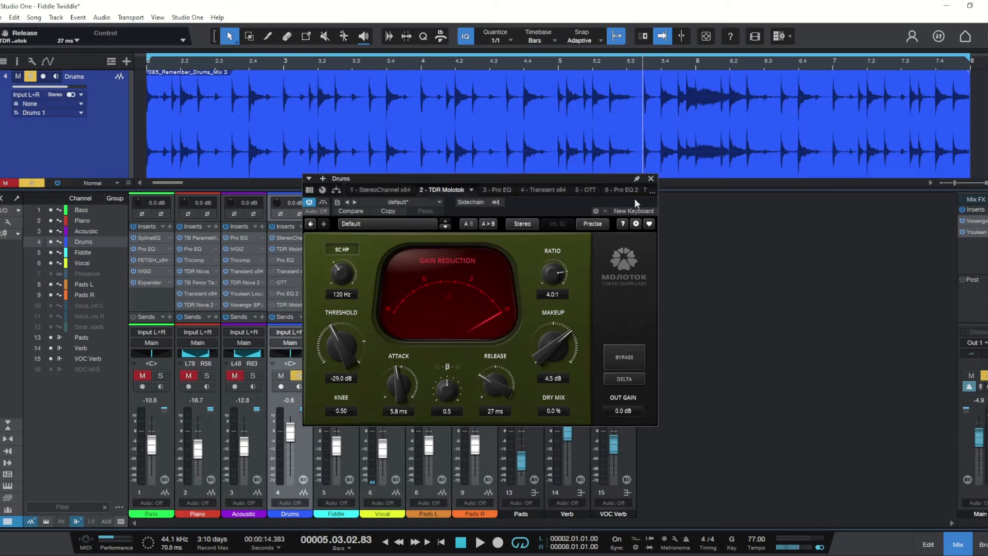
# Audition the soloed drum passage with the ratio raised to 8.0:1, and return the ratio to 4.0:1
pyautogui.press('space')
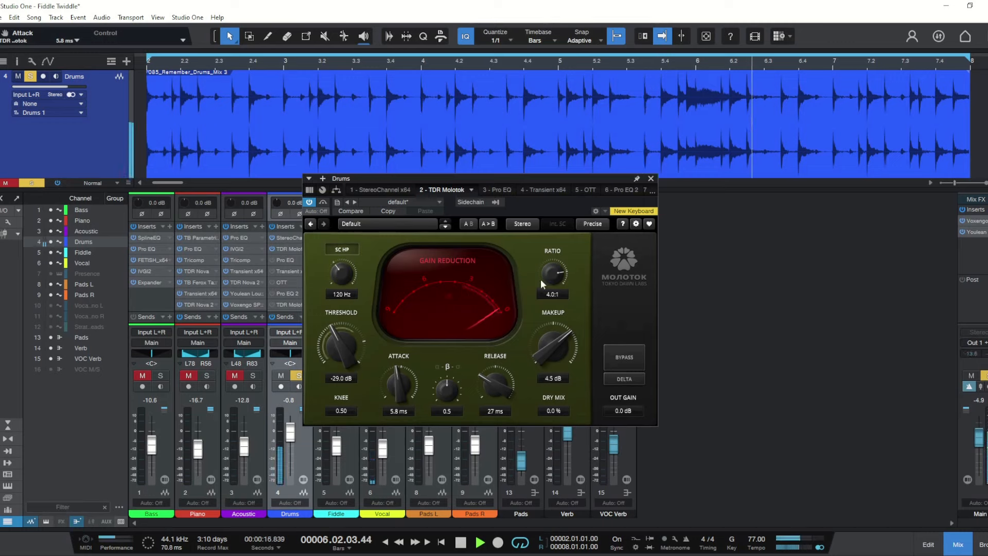
pyautogui.moveTo(555, 280); pyautogui.dragTo(555, 269)
pyautogui.press('space')
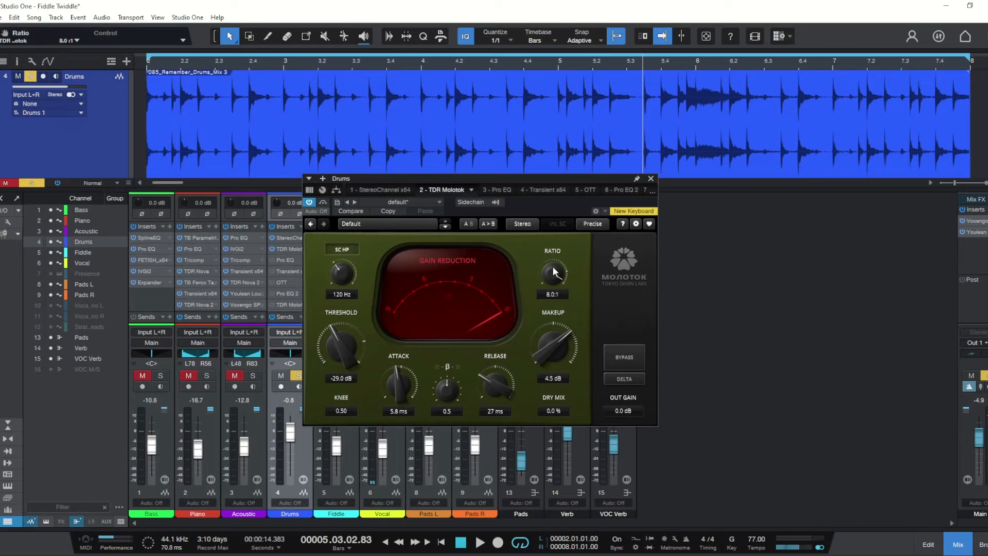
pyautogui.press('space')
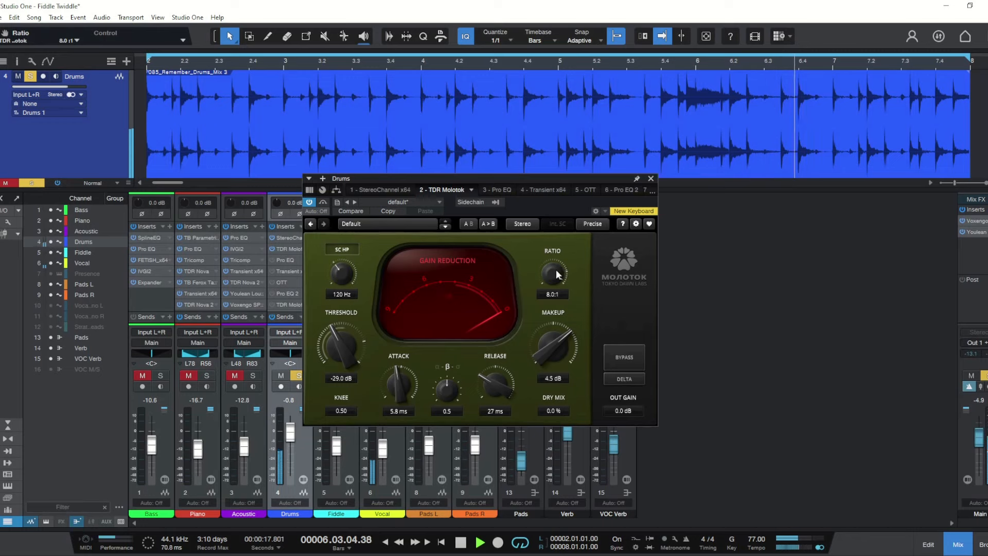
pyautogui.press('space')
pyautogui.moveTo(550, 273); pyautogui.dragTo(550, 286)
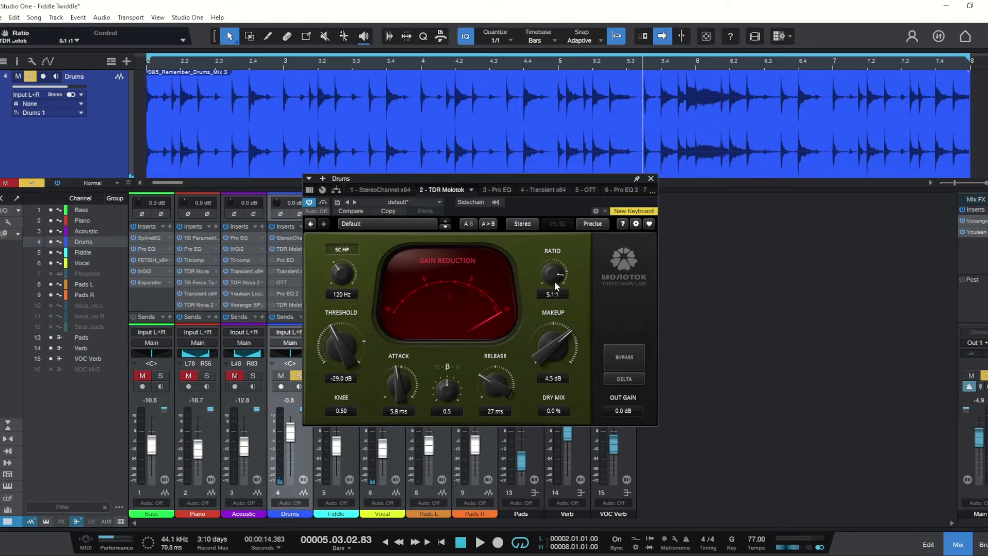
pyautogui.press('space')
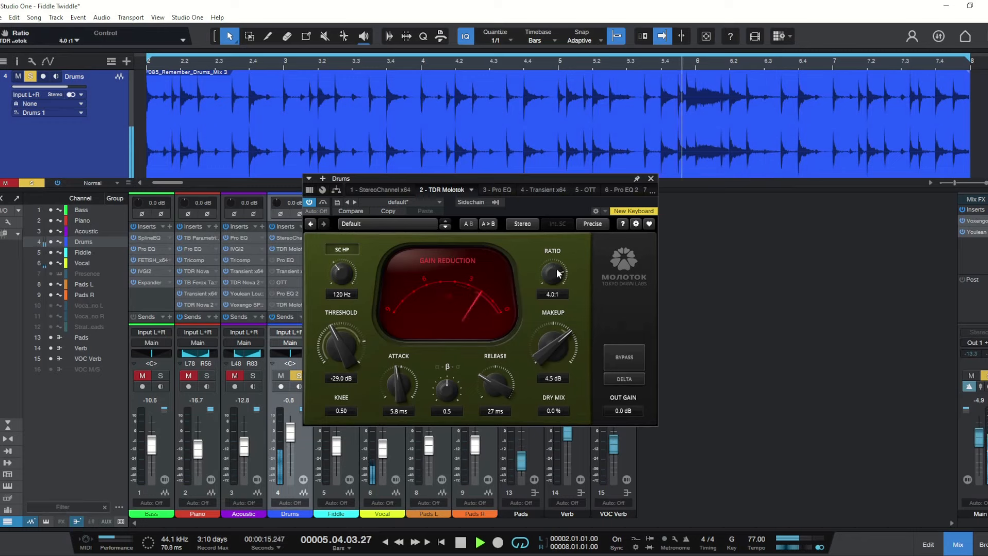
pyautogui.moveTo(557, 273); pyautogui.dragTo(556, 277)
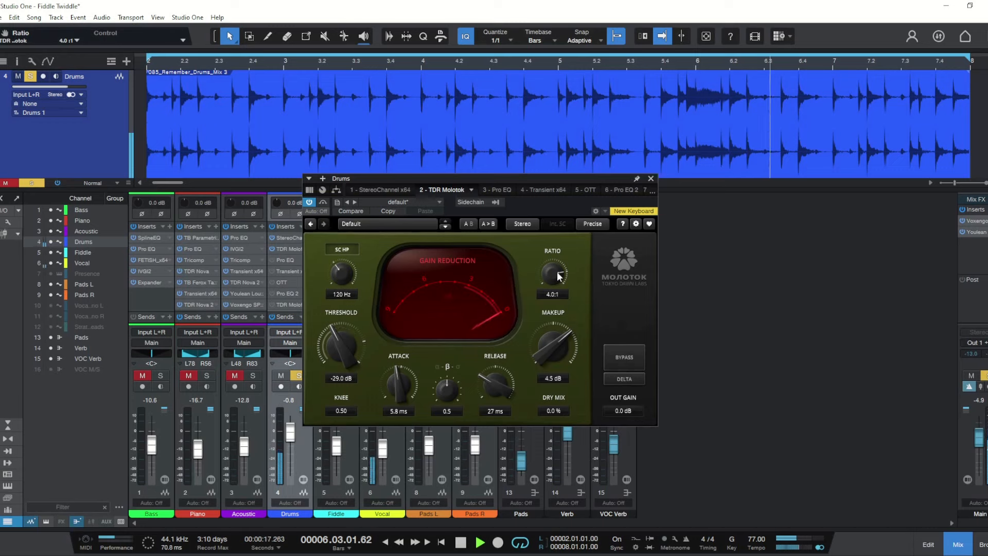
# Take the Drums channel out of solo and raise the compressor's makeup gain to 5.0 dB
pyautogui.click(296, 376)
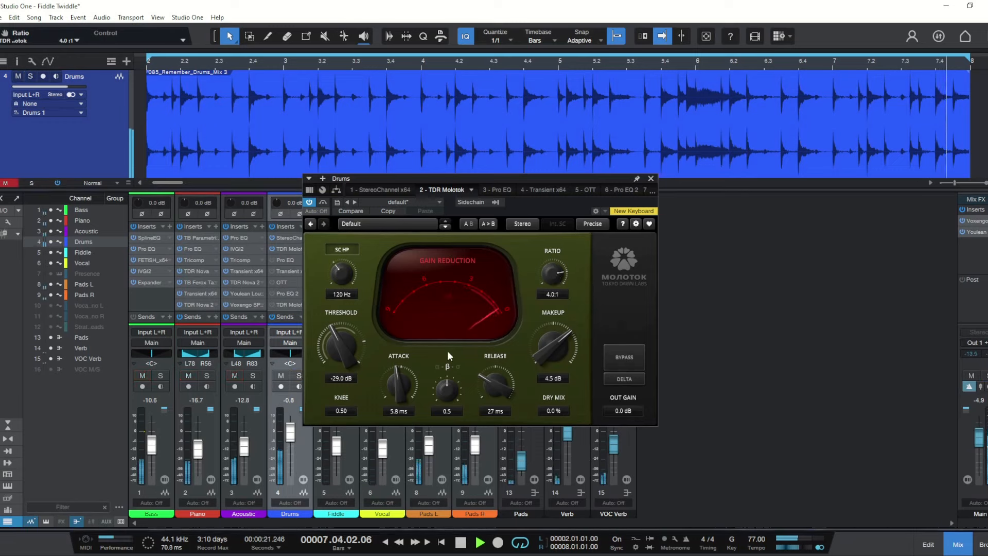
pyautogui.moveTo(564, 352); pyautogui.dragTo(564, 345)
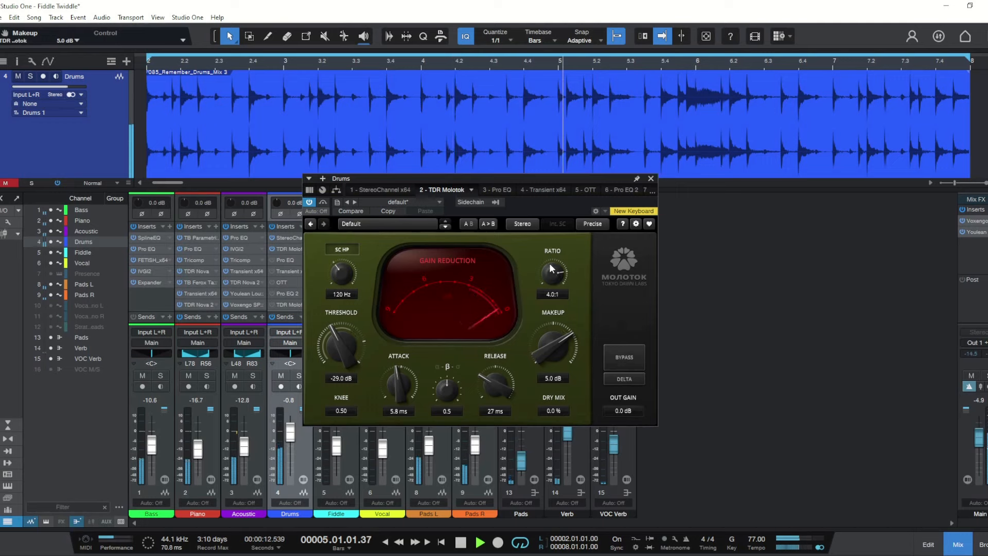
# Audition the drums in the mix with the compressor's ratio at 2.7:1 and 5.5:1, and return the ratio to 4.0:1
pyautogui.moveTo(559, 260); pyautogui.dragTo(560, 281)
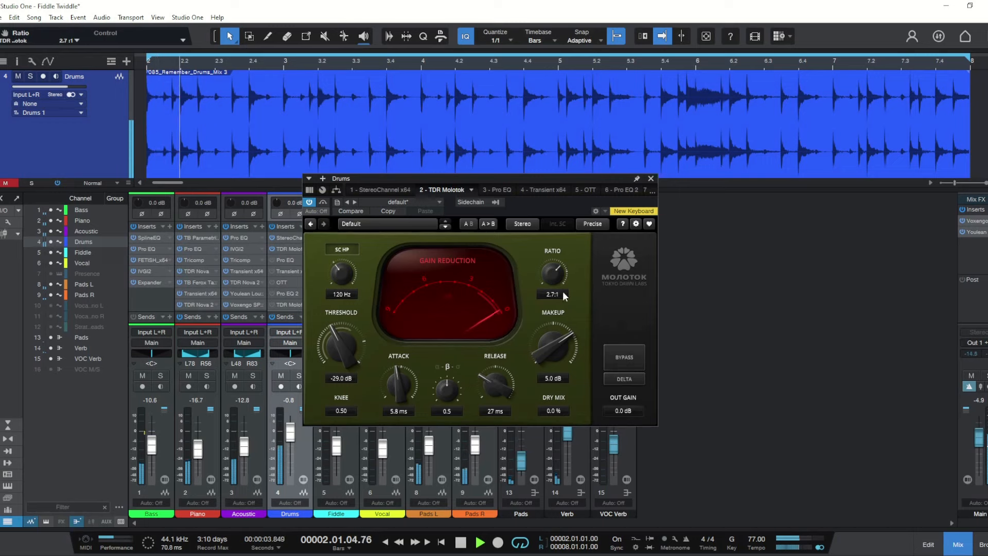
pyautogui.moveTo(556, 278); pyautogui.dragTo(557, 252)
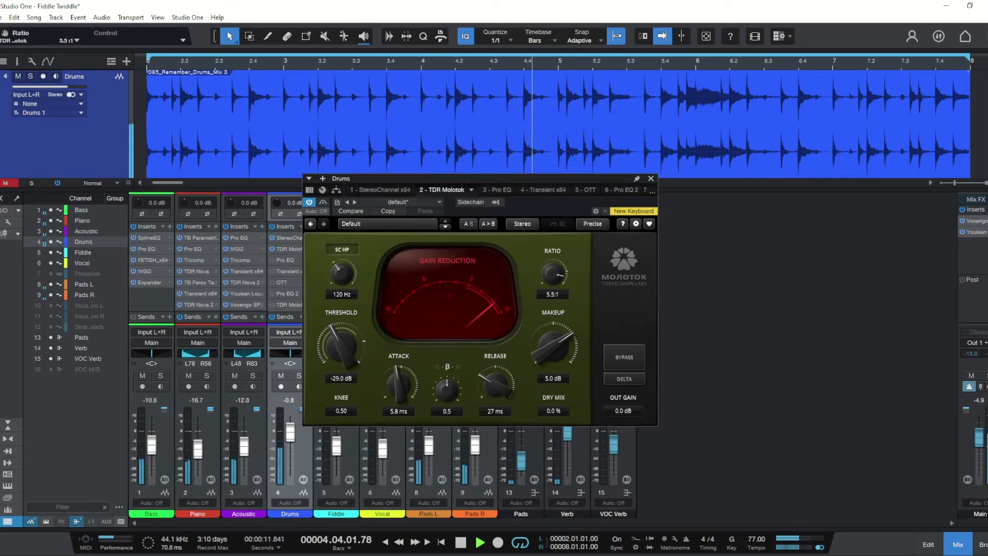
pyautogui.moveTo(558, 270)
pyautogui.mouseDown()
pyautogui.moveTo(558, 283)
pyautogui.moveTo(551, 275)
pyautogui.mouseUp()
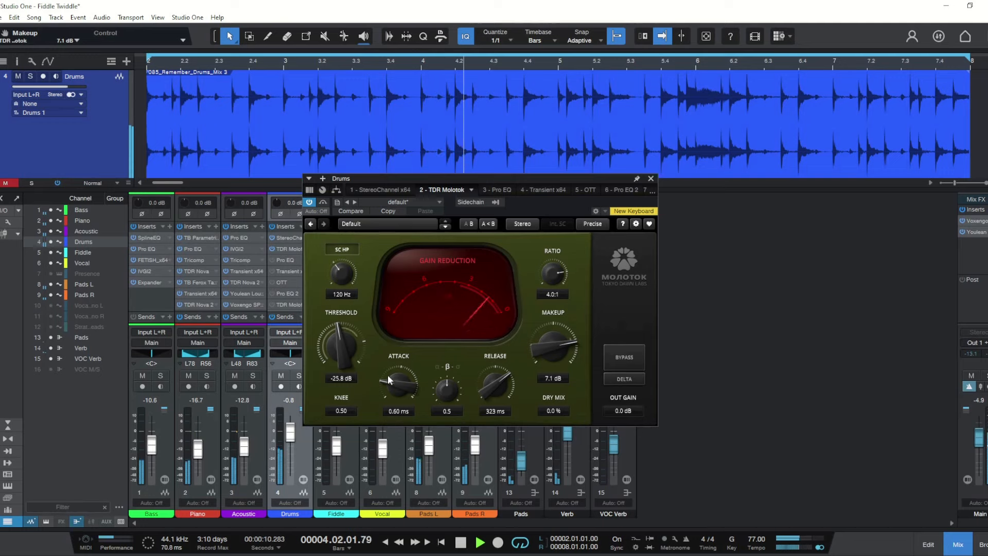
# Unmute the Fiddle and Vocal channels to hear the compressed drums in the full mix
pyautogui.click(399, 387)
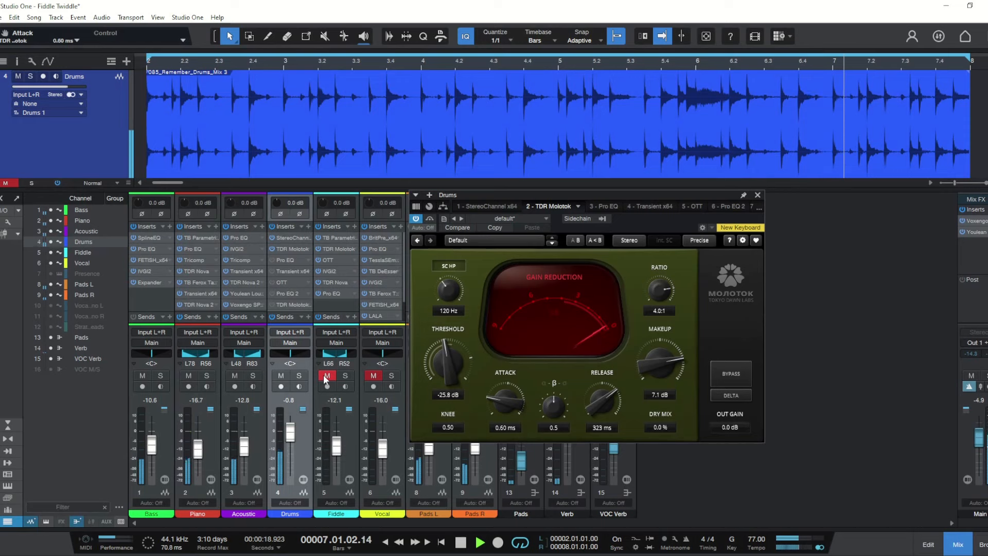
pyautogui.click(326, 376)
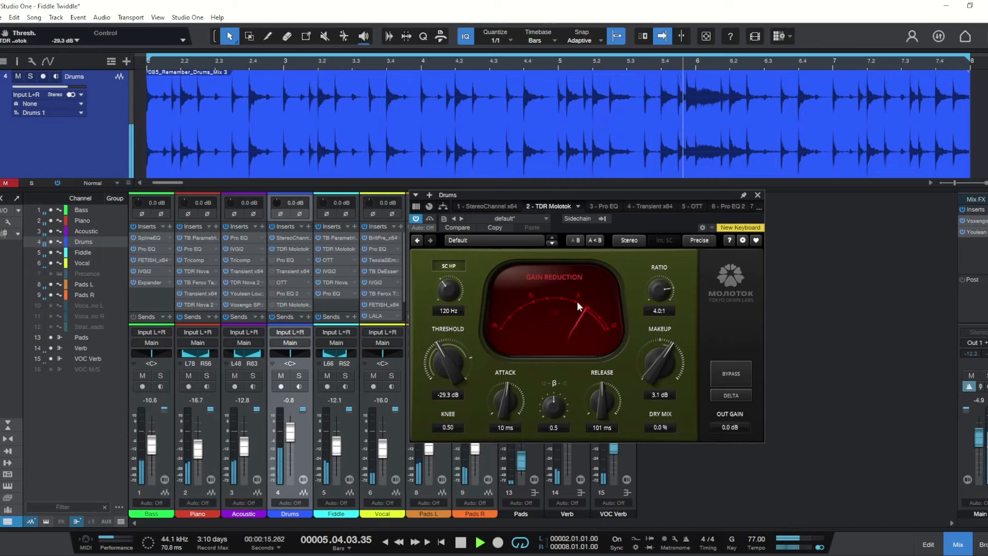
# Fine-tune the drum compressor to threshold -29.3 dB, makeup 3.2 dB, attack 7.1 ms and release 266 ms
pyautogui.moveTo(434, 367); pyautogui.dragTo(435, 362)
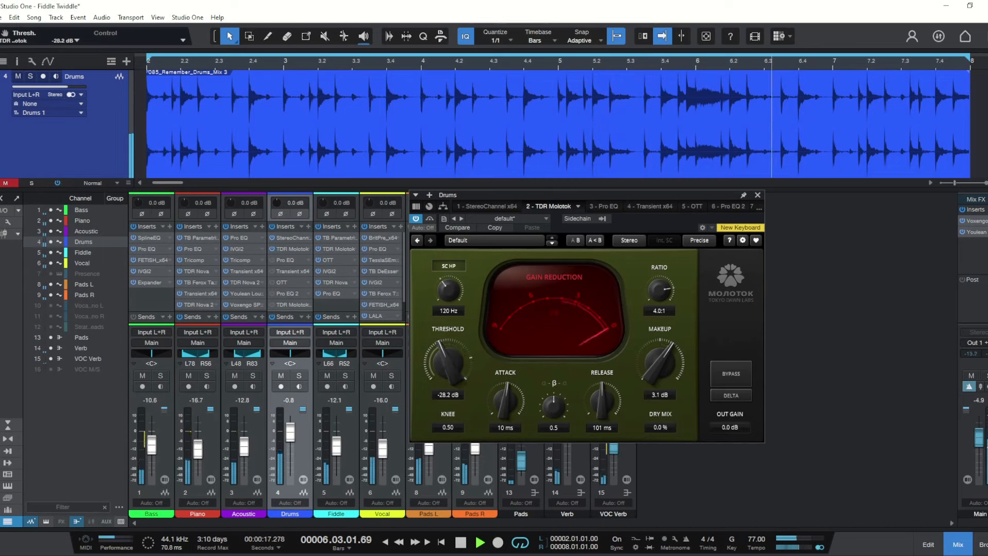
pyautogui.moveTo(658, 367); pyautogui.dragTo(658, 364)
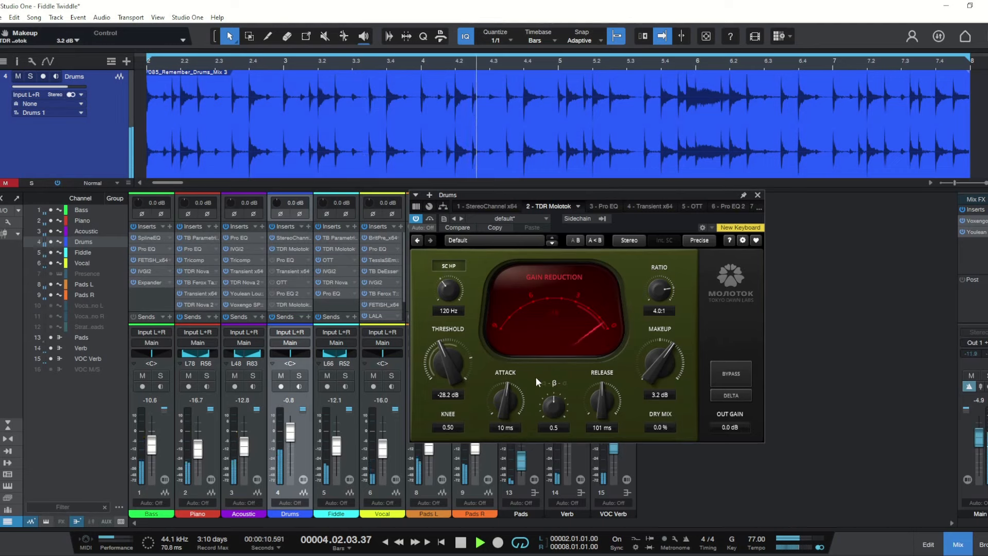
pyautogui.moveTo(504, 402); pyautogui.dragTo(503, 411)
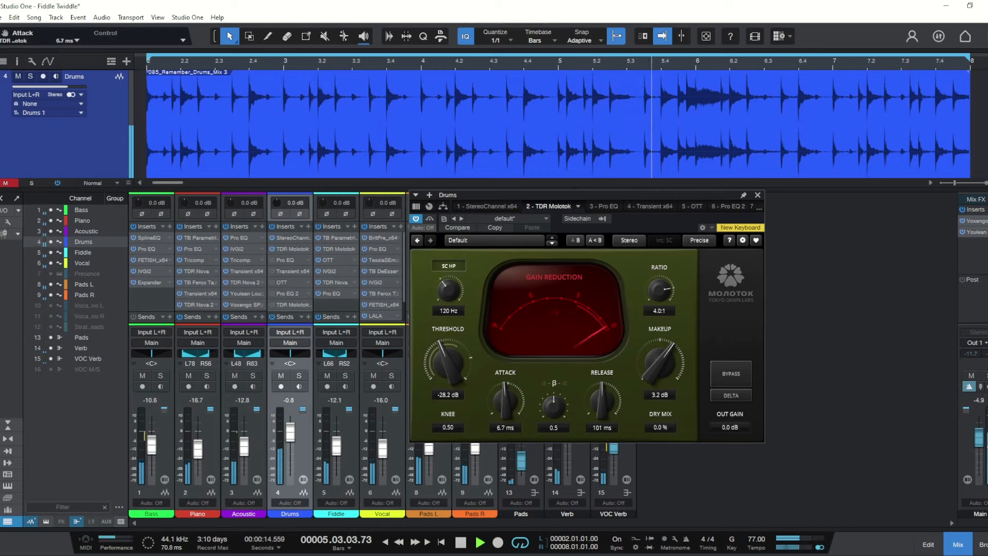
pyautogui.moveTo(504, 412); pyautogui.dragTo(504, 410)
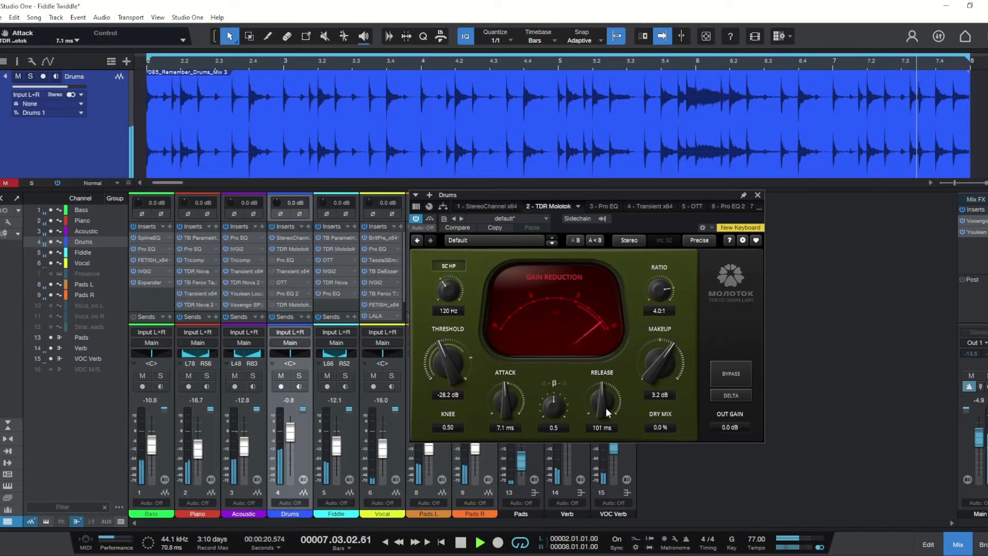
pyautogui.moveTo(606, 408); pyautogui.dragTo(606, 397)
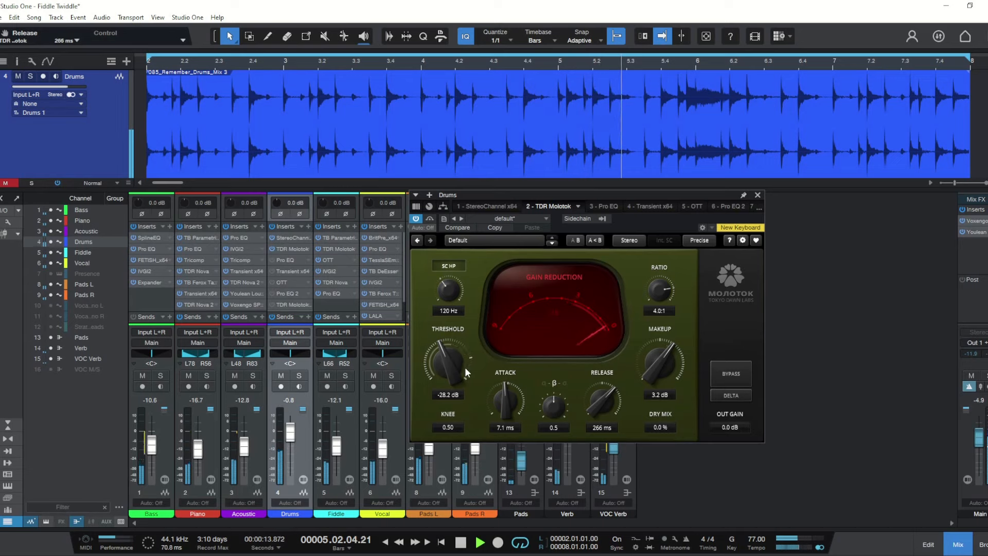
pyautogui.moveTo(452, 369); pyautogui.dragTo(452, 381)
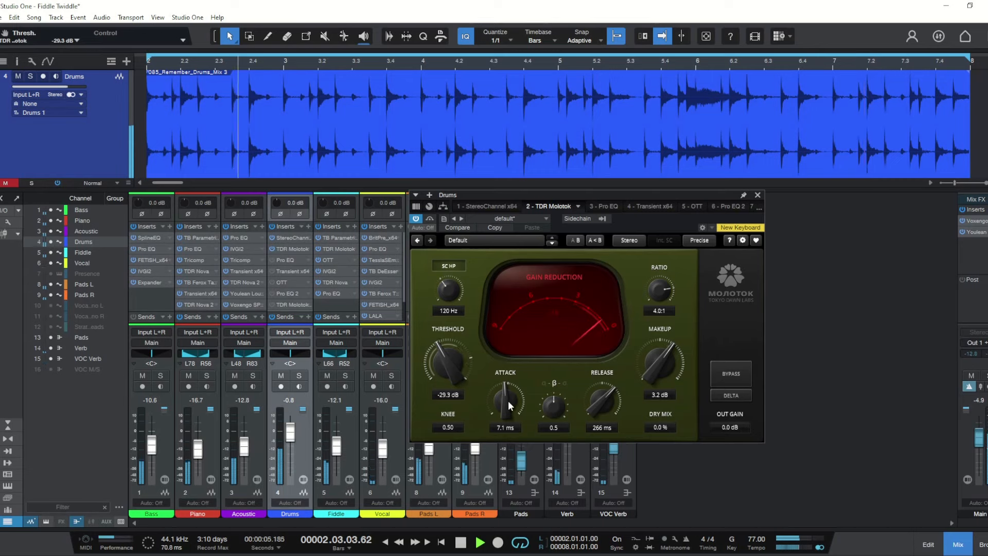
# Compare the drums in the full mix with the compressor bypassed and active, and leave it active
pyautogui.click(729, 378)
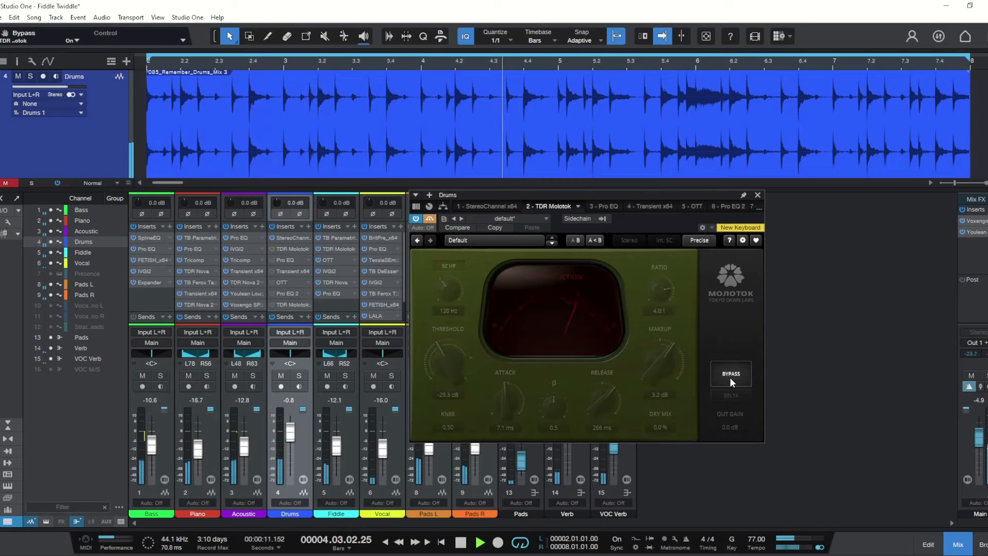
pyautogui.click(730, 378)
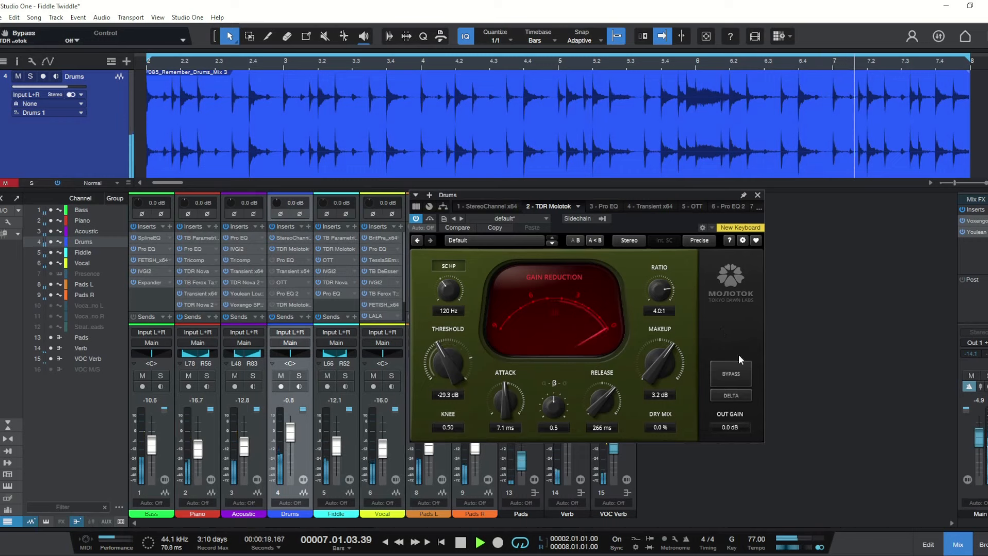
pyautogui.click(728, 373)
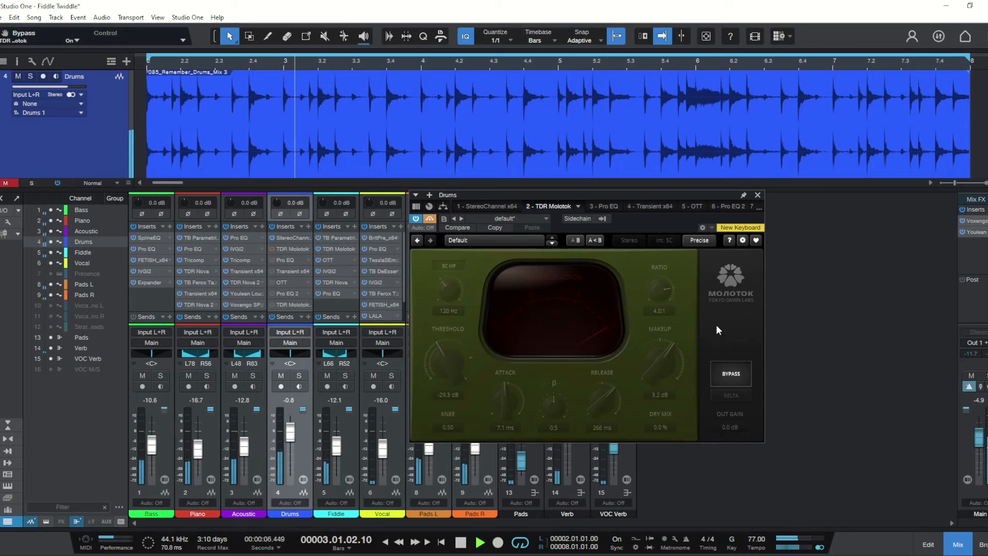
pyautogui.click(730, 374)
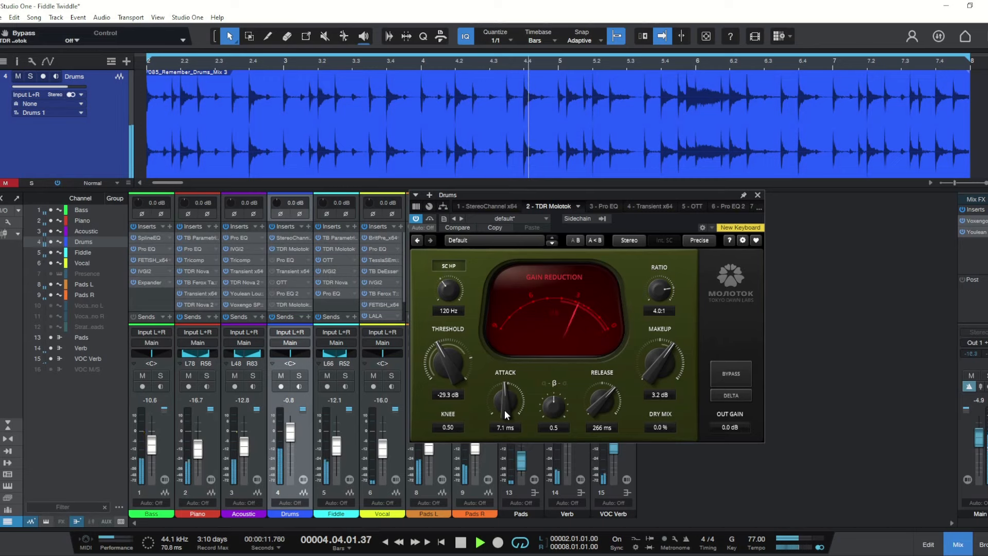
# Lengthen the compressor's attack to 11 ms and compare the drums with the compressor bypassed and active
pyautogui.moveTo(506, 409); pyautogui.dragTo(507, 399)
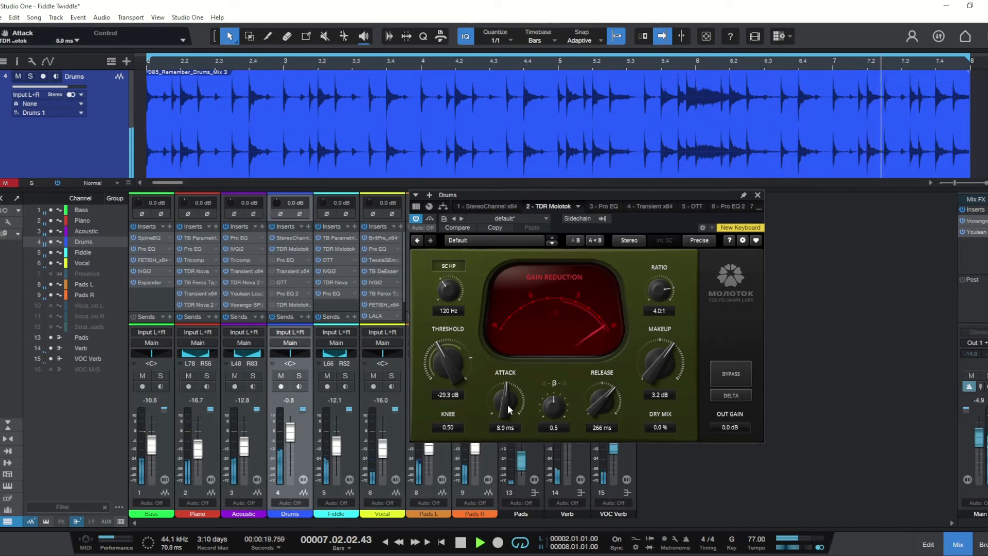
pyautogui.moveTo(507, 404); pyautogui.dragTo(508, 400)
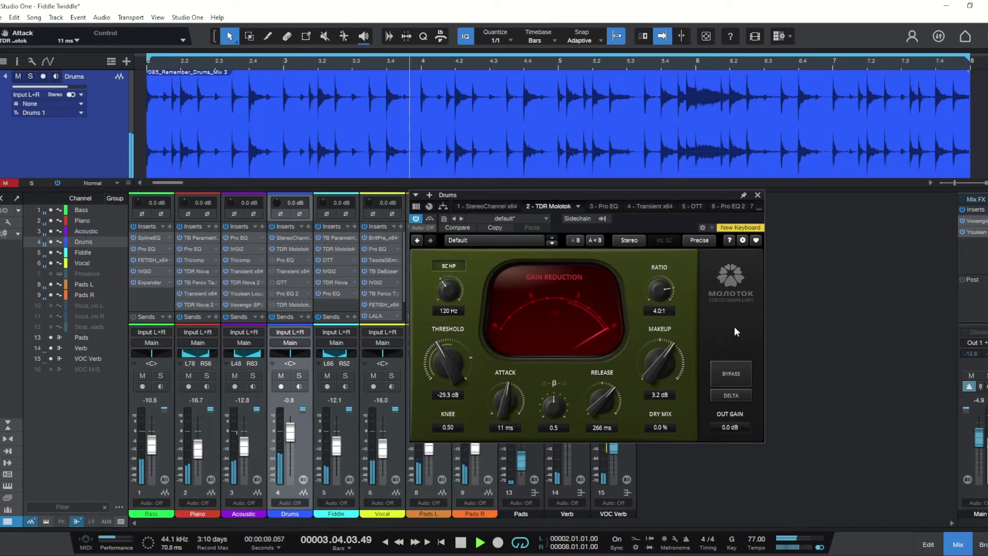
pyautogui.click(735, 371)
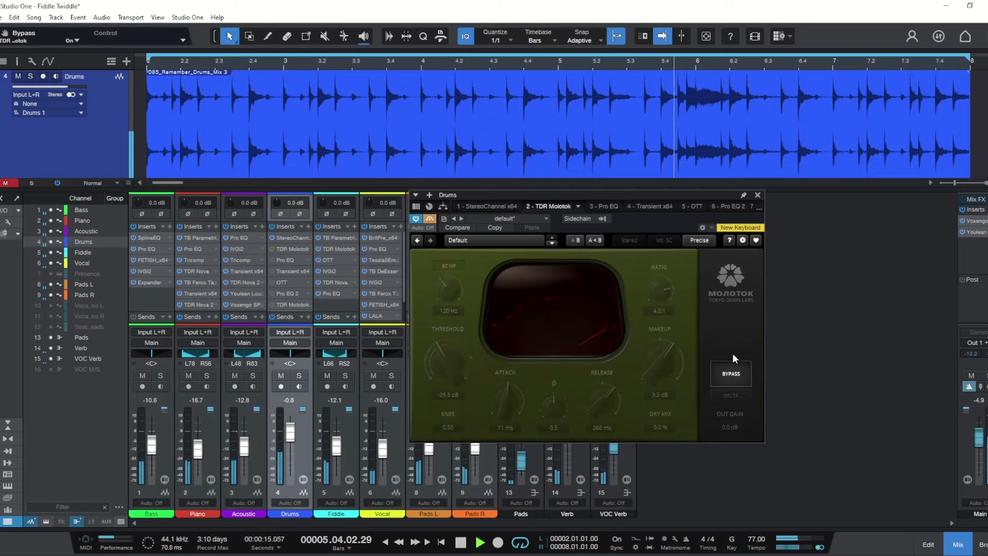
pyautogui.click(731, 371)
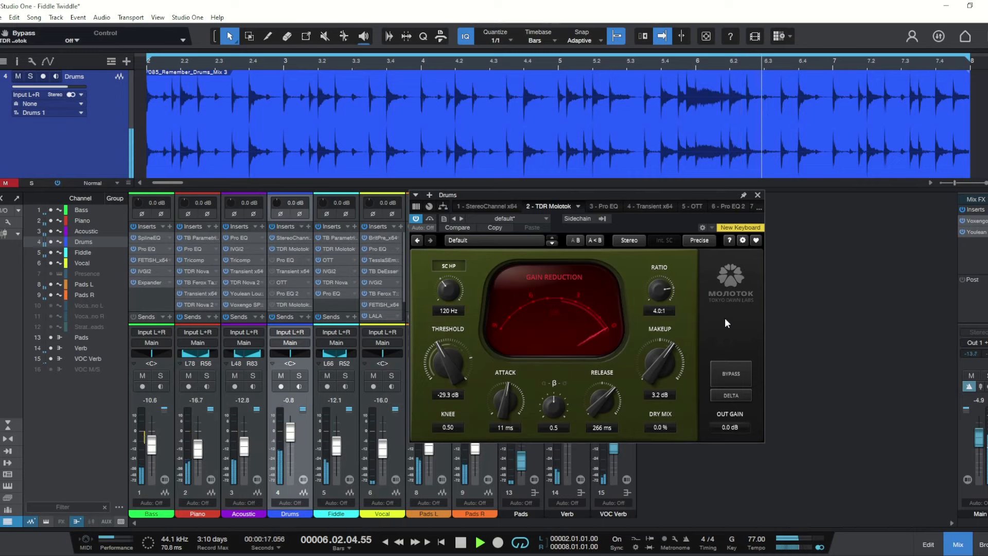